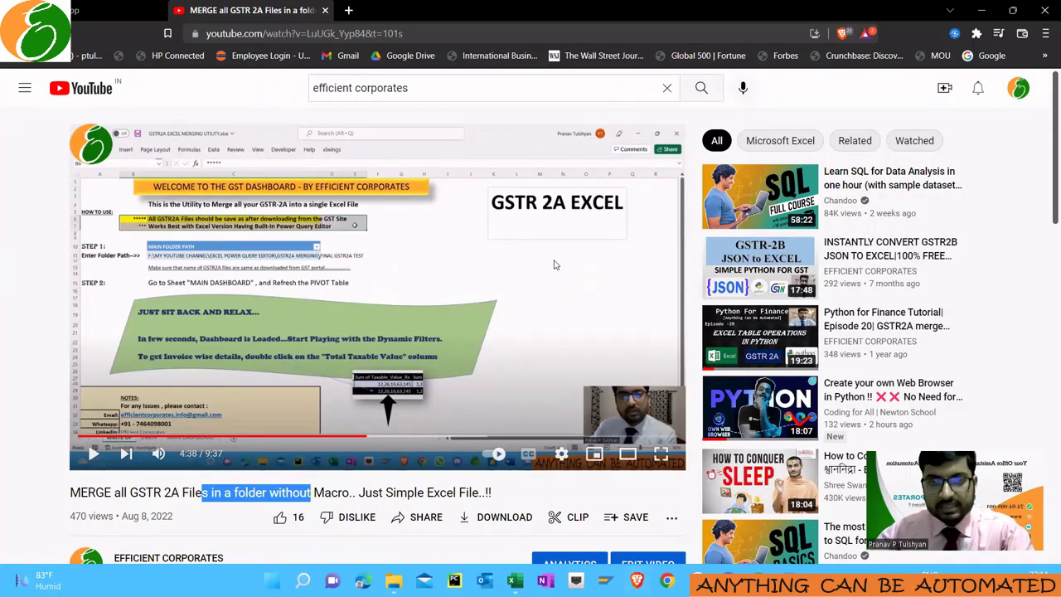
Step: Leave the GSTR 2A tutorial paused at 4:38 and bring up the window switcher
key(alt+Tab)
key(alt+Tab)
key(alt+Tab)
key(alt+Tab)
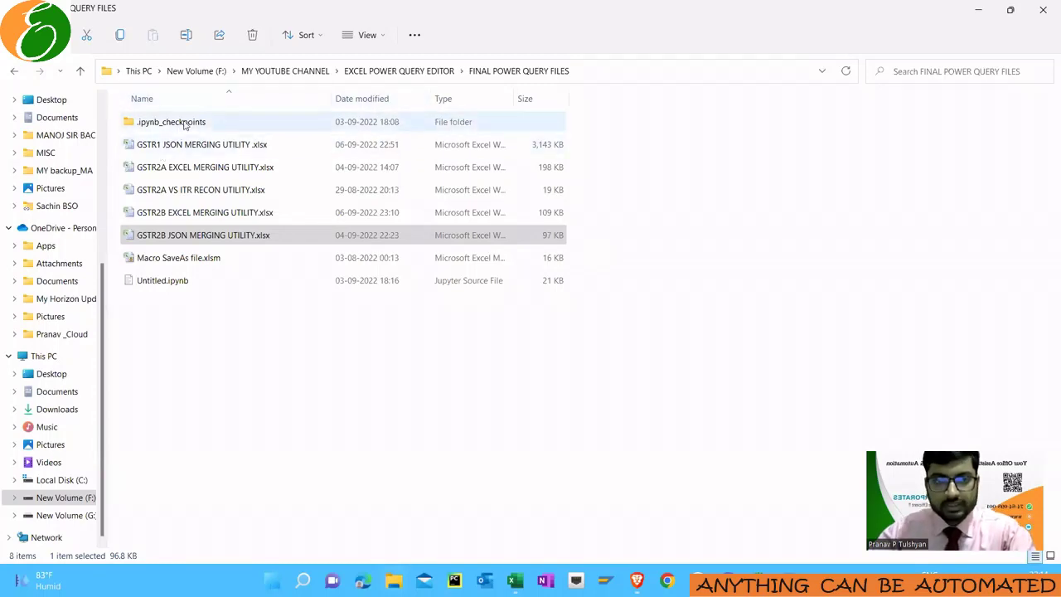
Step: Review the GSTR1, GSTR2A and GSTR2B utility files, opening the GSTR2B JSON workbook's folder-path cell
click(187, 148)
click(186, 169)
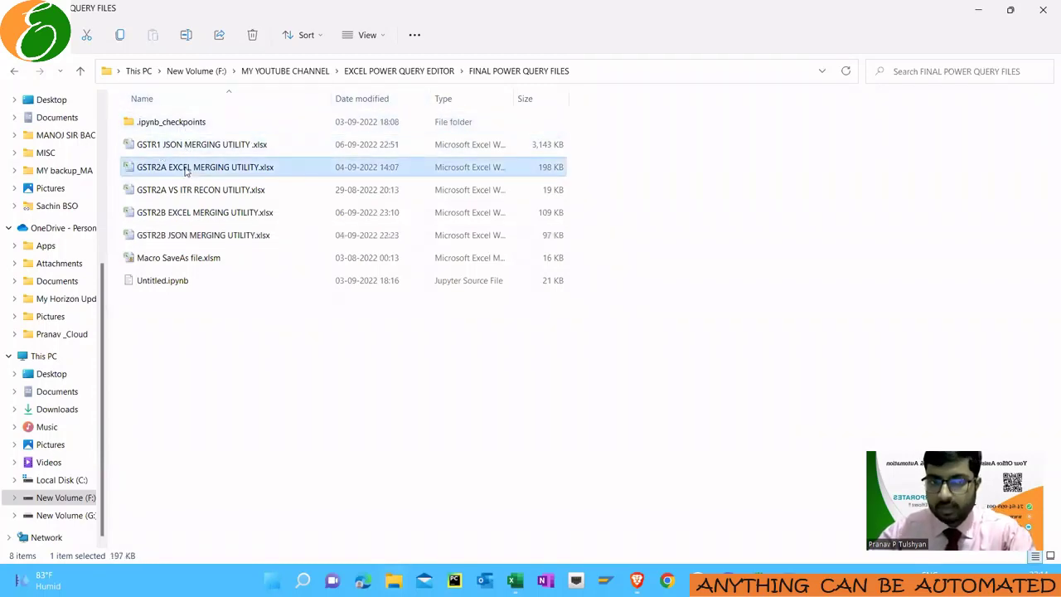
click(186, 216)
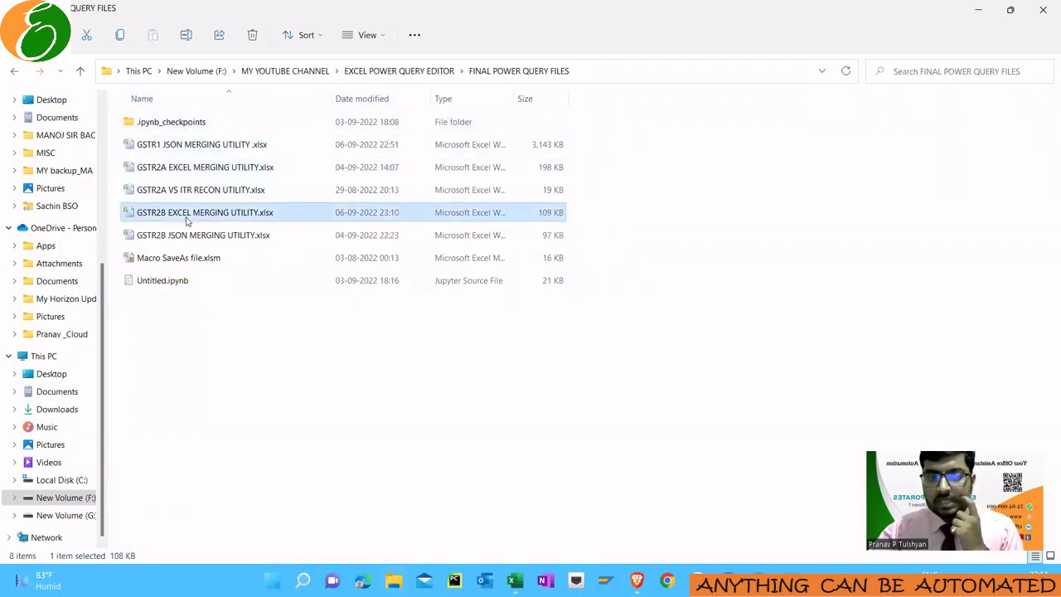
ctrl+click(208, 170)
ctrl+click(219, 146)
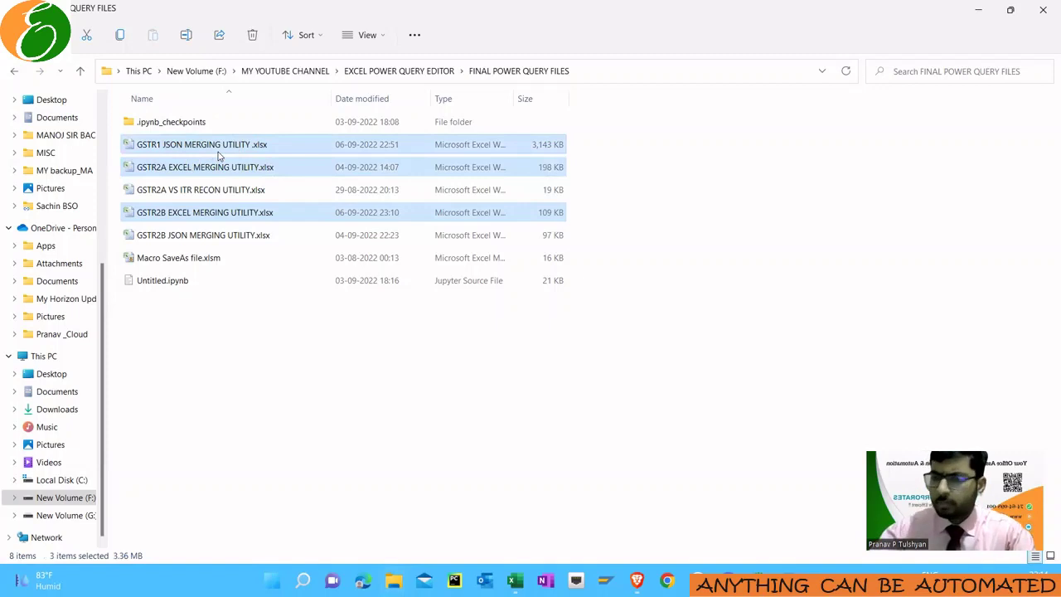
click(232, 237)
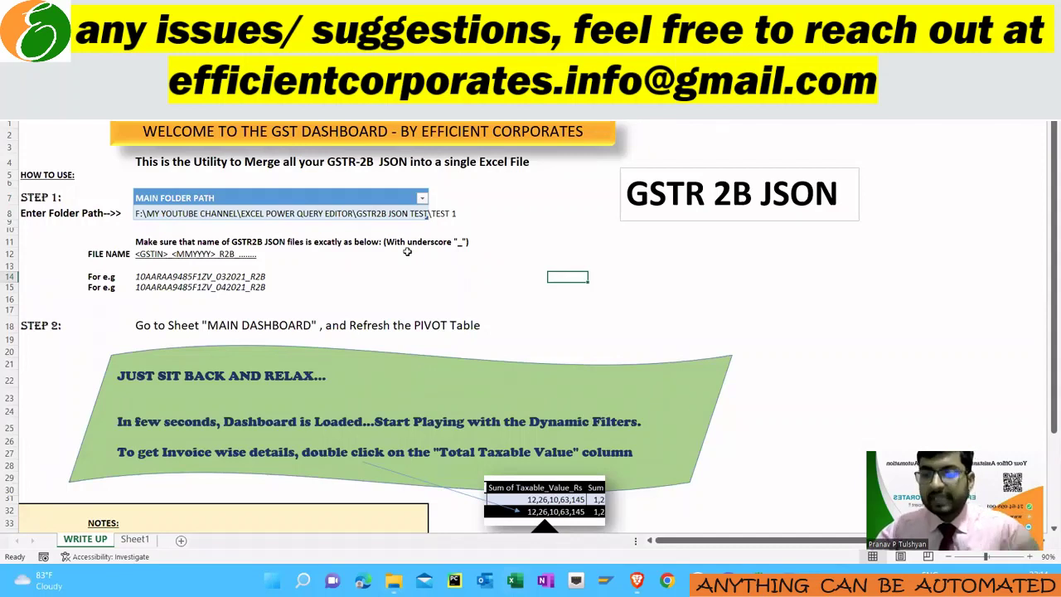
click(303, 218)
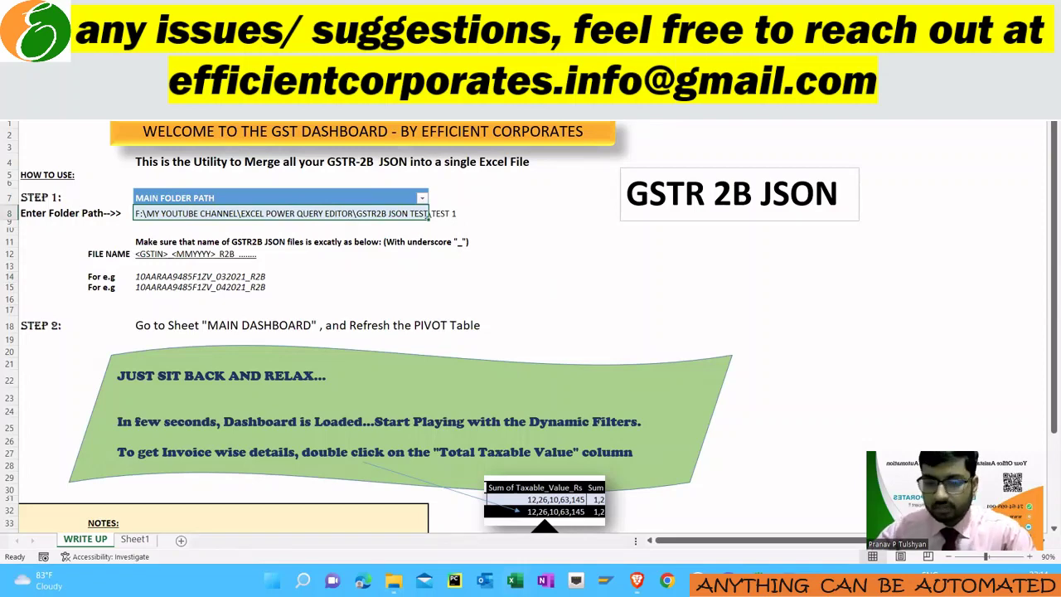
Step: Look again through the GSTR2A, GSTR2B and Macro SaveAs files in FINAL POWER QUERY FILES
key(alt+Tab)
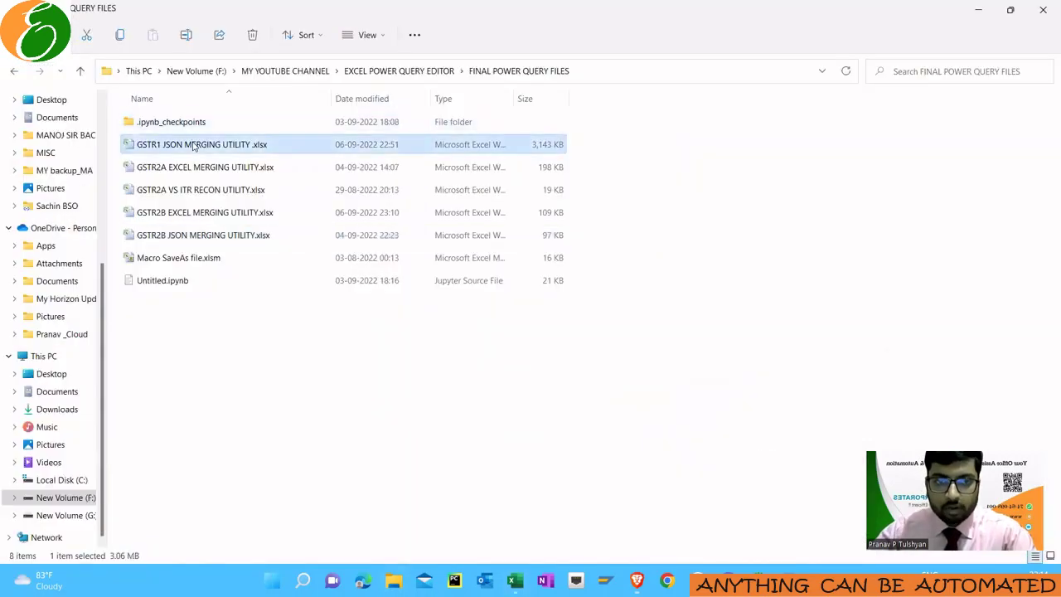
shift+click(187, 258)
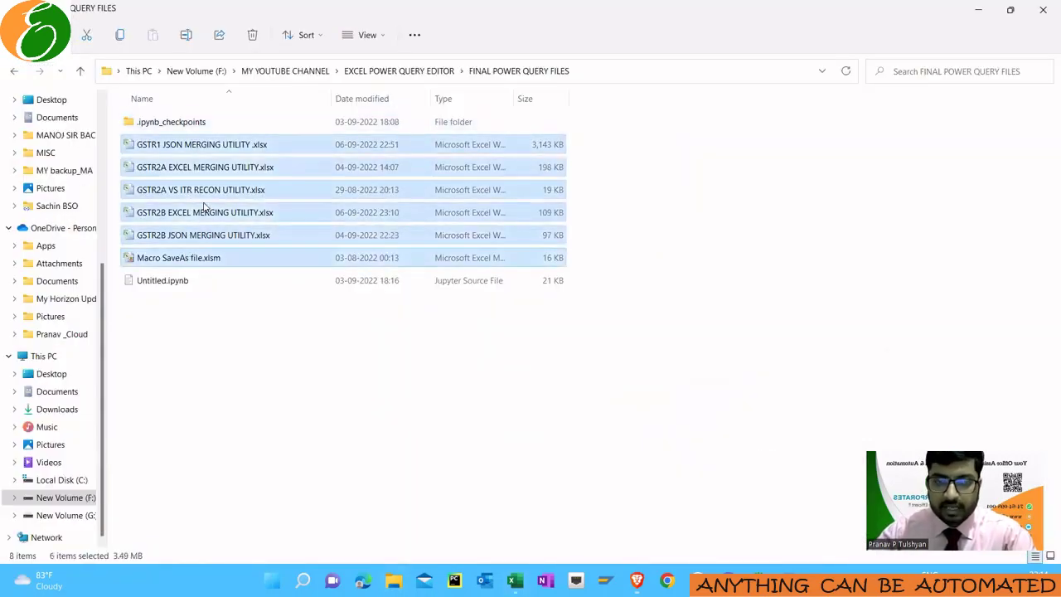
click(220, 164)
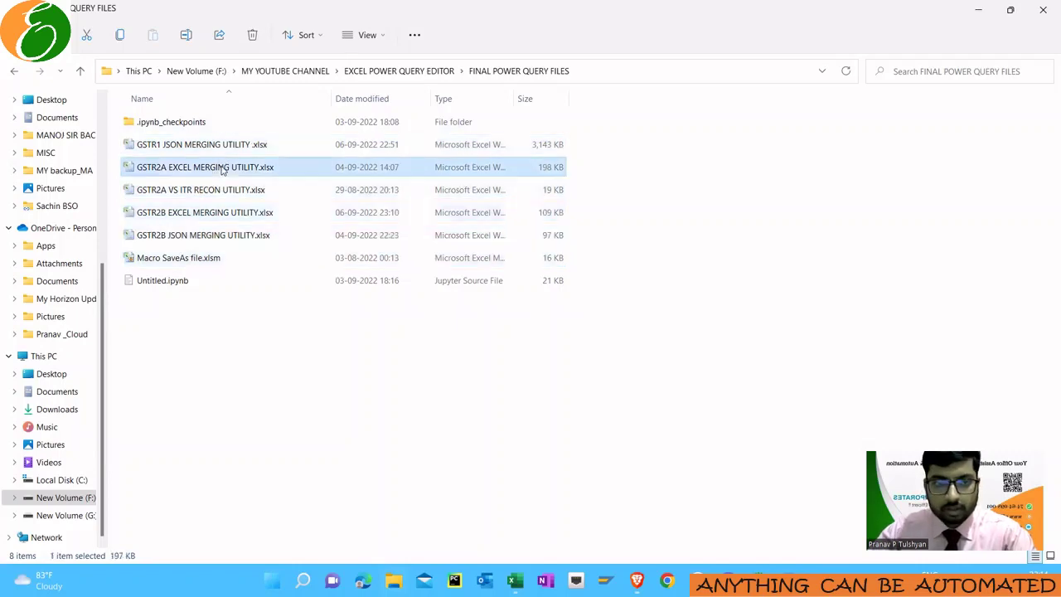
click(218, 213)
click(217, 235)
click(215, 258)
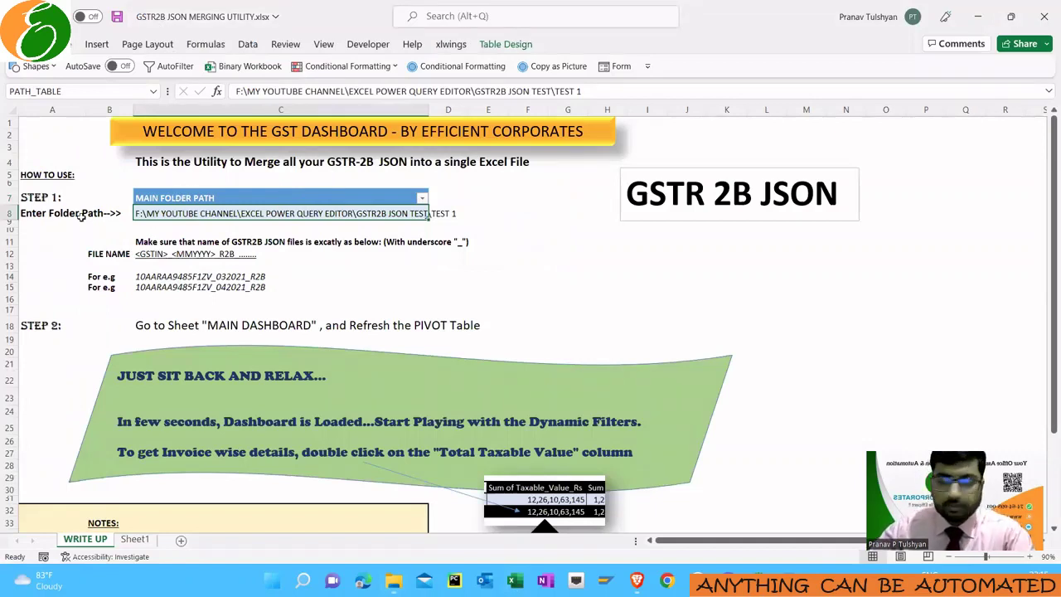
Step: Check the Enter Folder Path label and its path cell C8 in the workbook
click(42, 202)
click(46, 211)
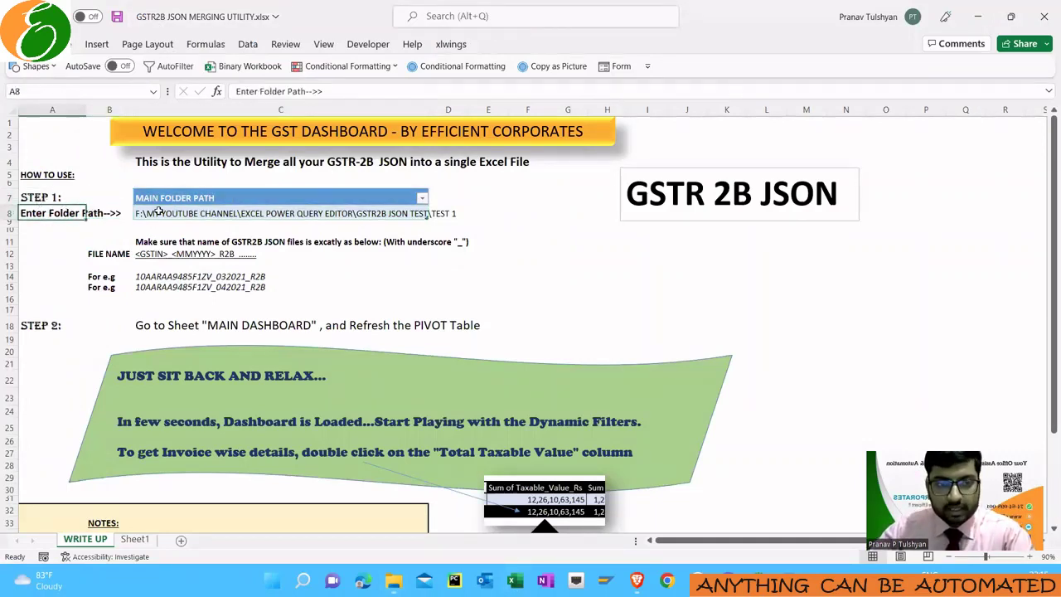
click(157, 211)
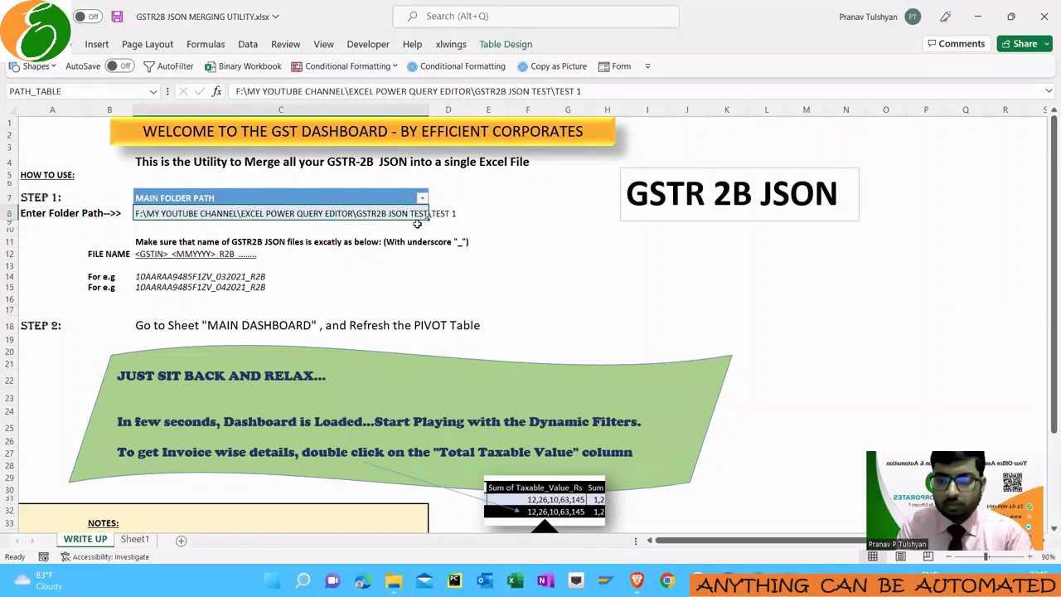
Step: Open GSTR2B JSON TEST > TEST 1 and delete _list.txt, keeping the 16 JSON files
key(alt+Tab)
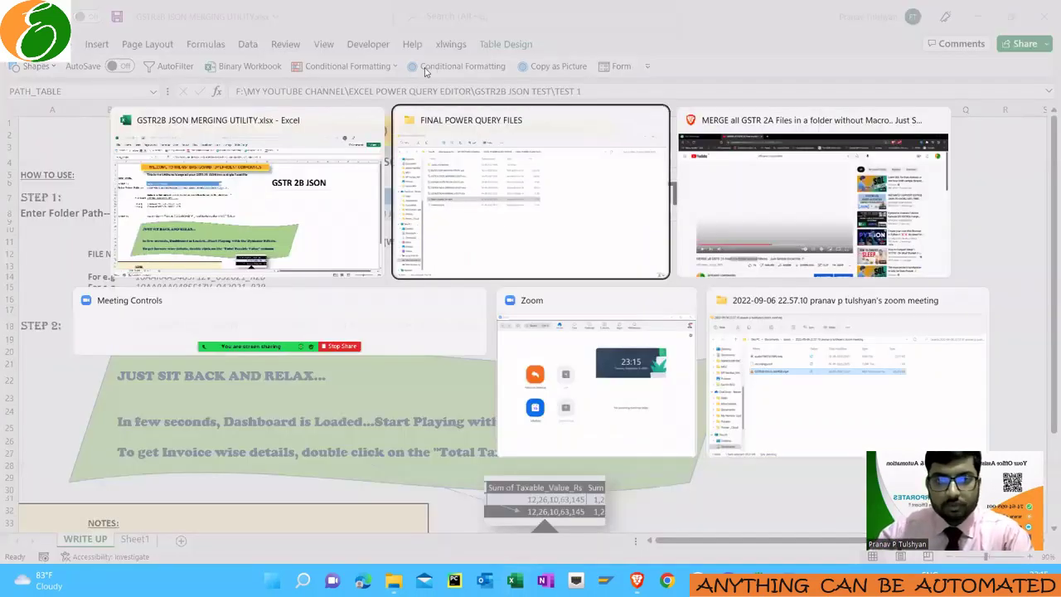
key(BackSpace)
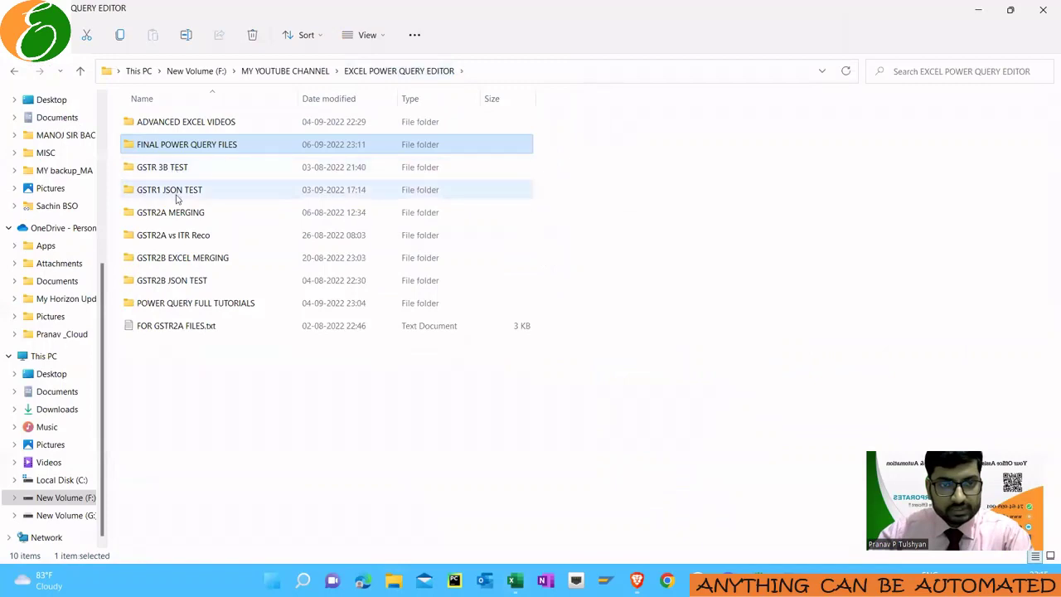
double_click(173, 280)
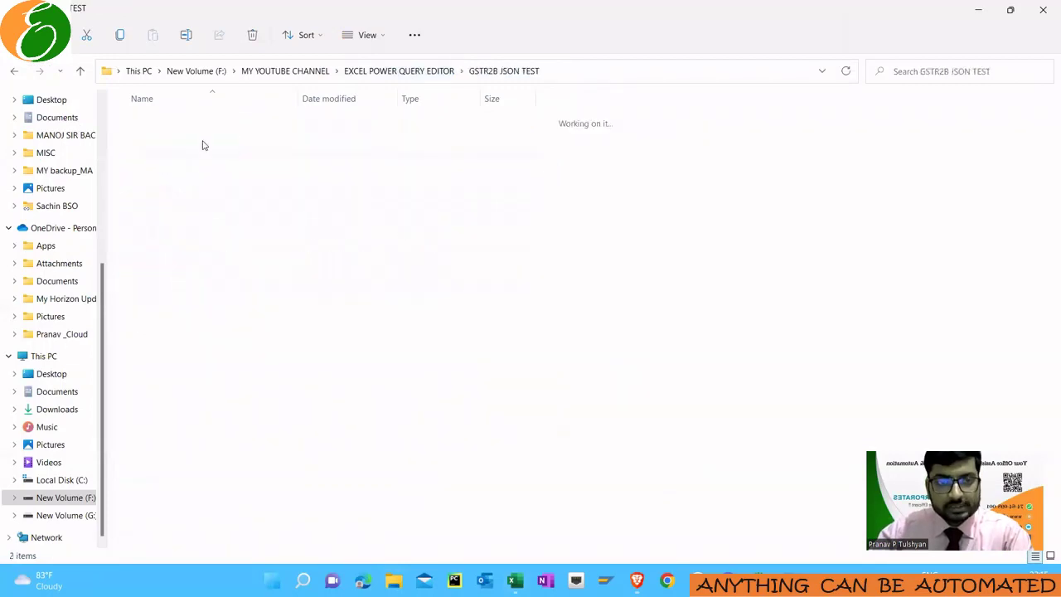
double_click(207, 128)
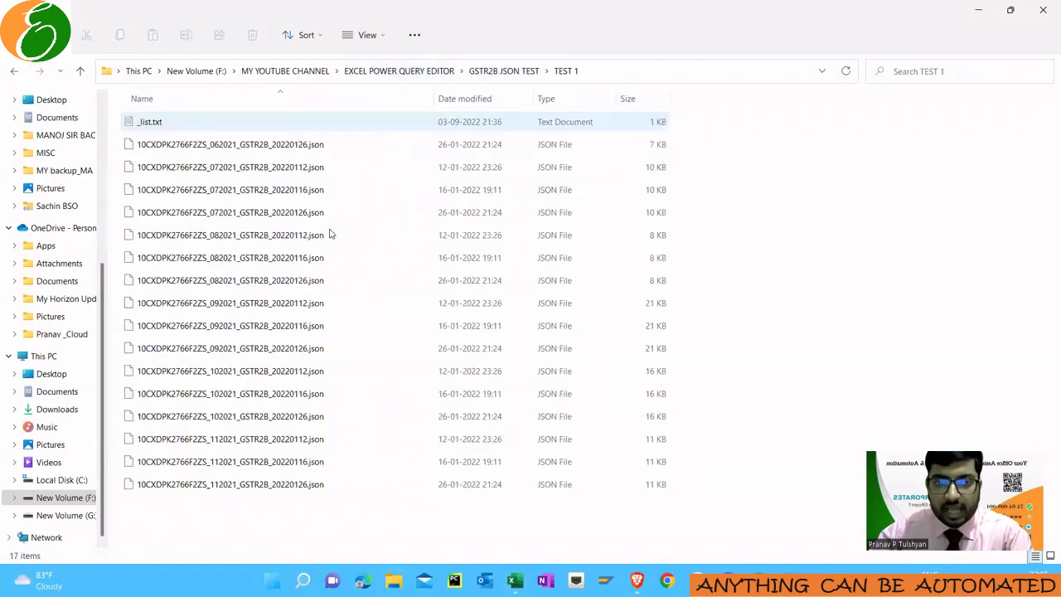
drag(732, 143, 398, 502)
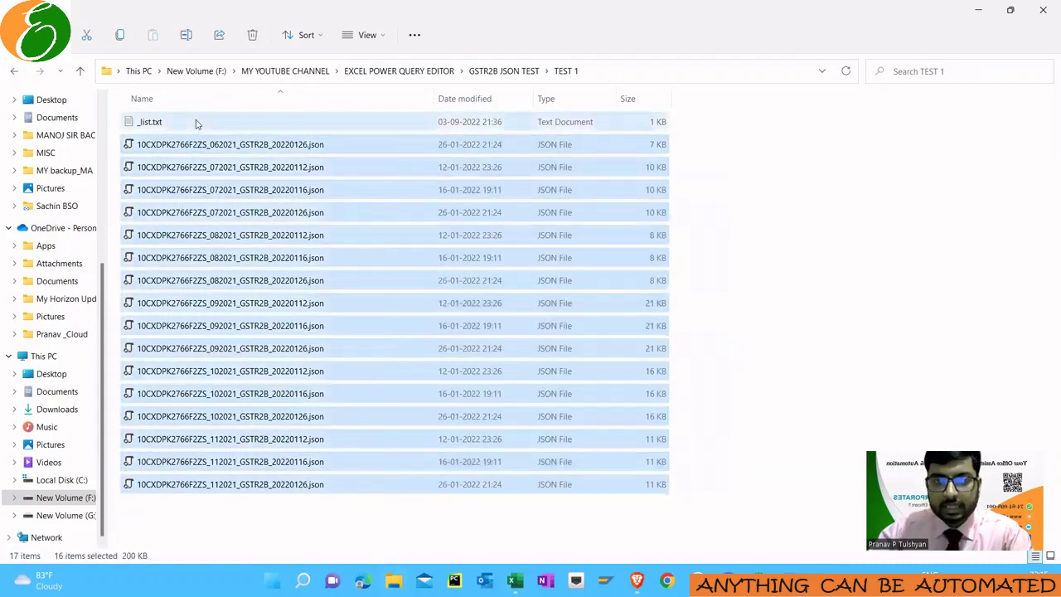
click(197, 123)
key(Delete)
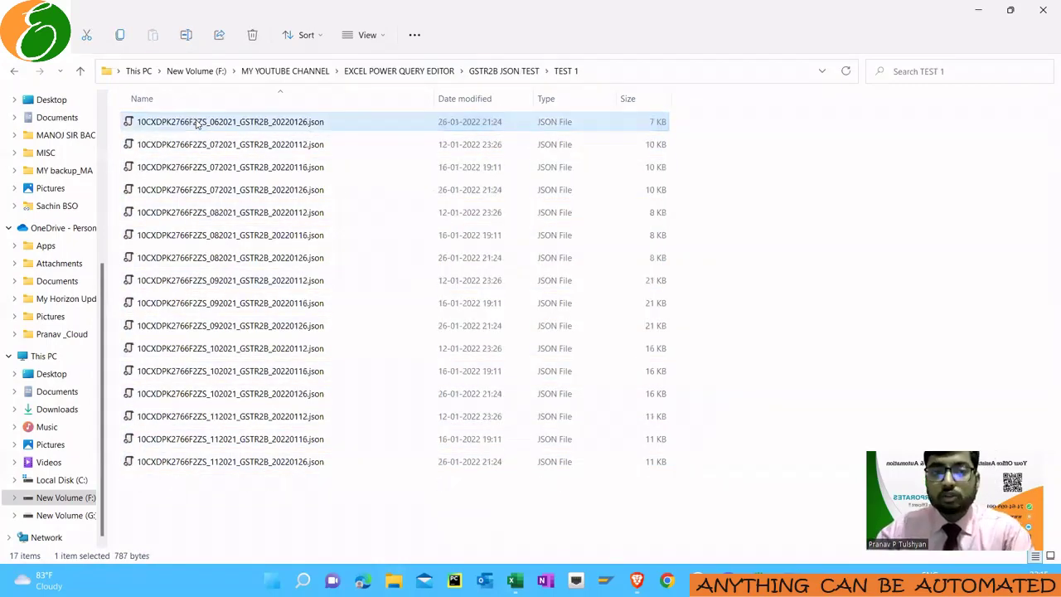
key(alt+Tab)
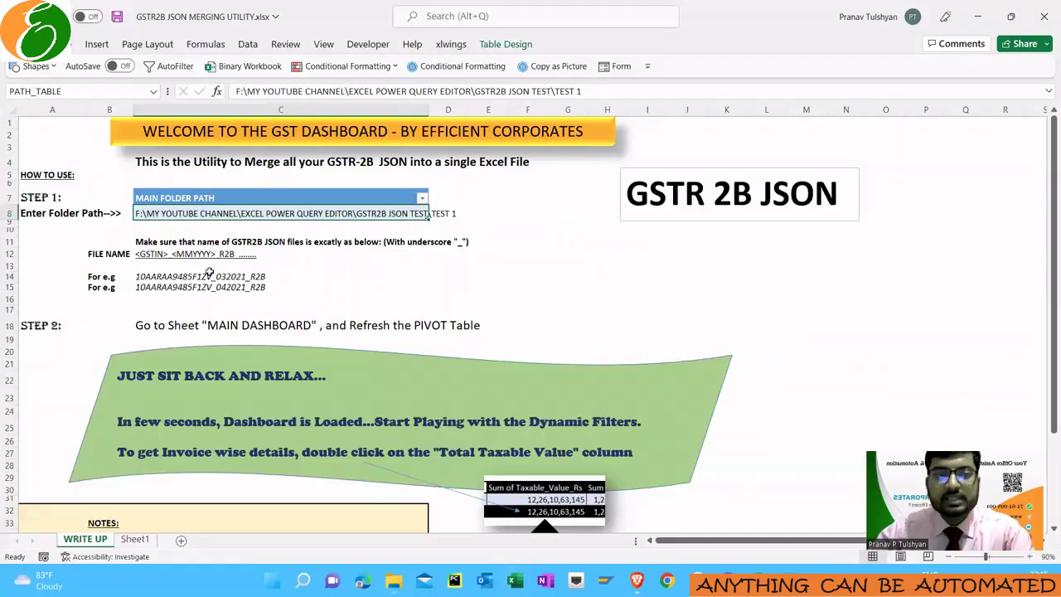
Step: Read the file-name examples in C10:C16, especially C14 and C15, then go back to YouTube
drag(175, 247, 181, 300)
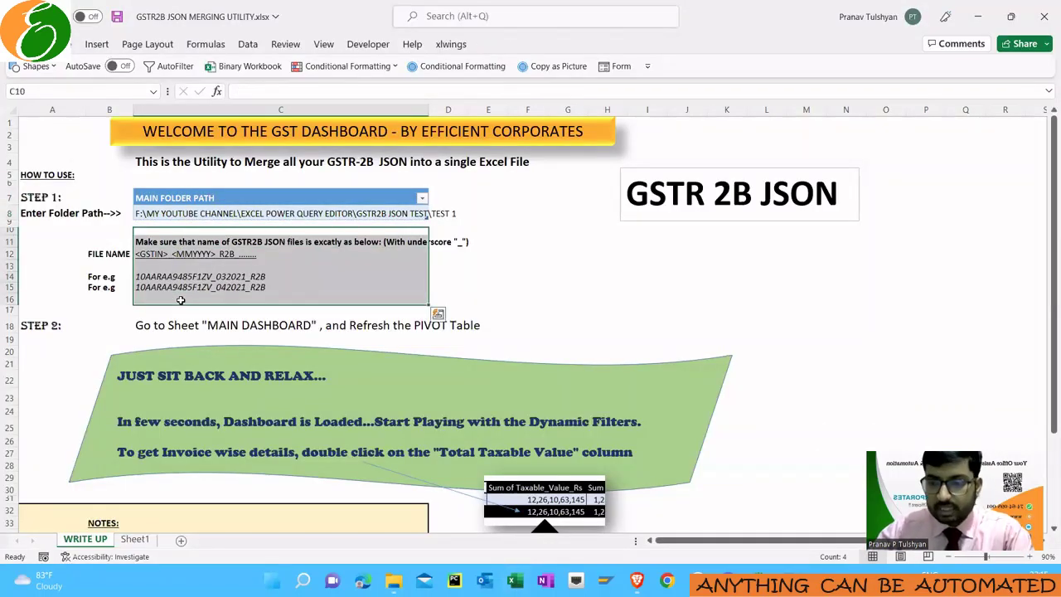
click(158, 292)
click(162, 277)
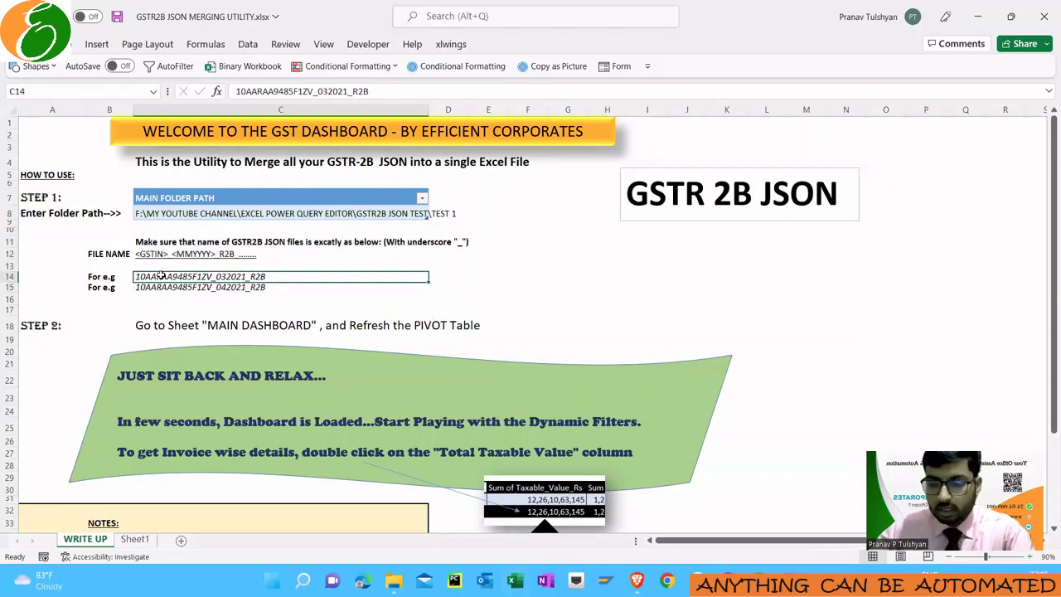
click(166, 289)
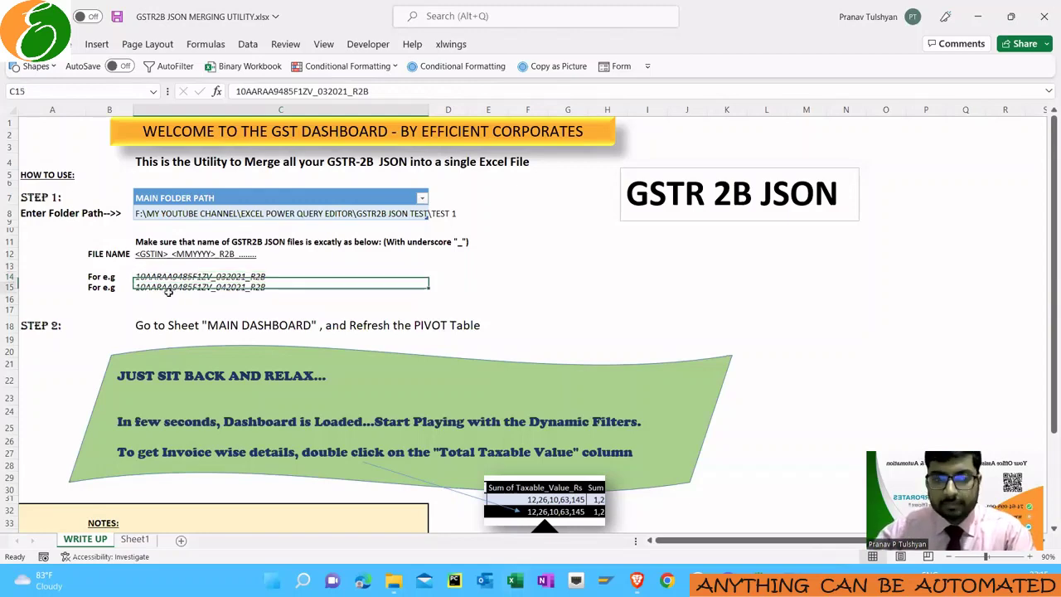
click(180, 277)
key(alt+Tab)
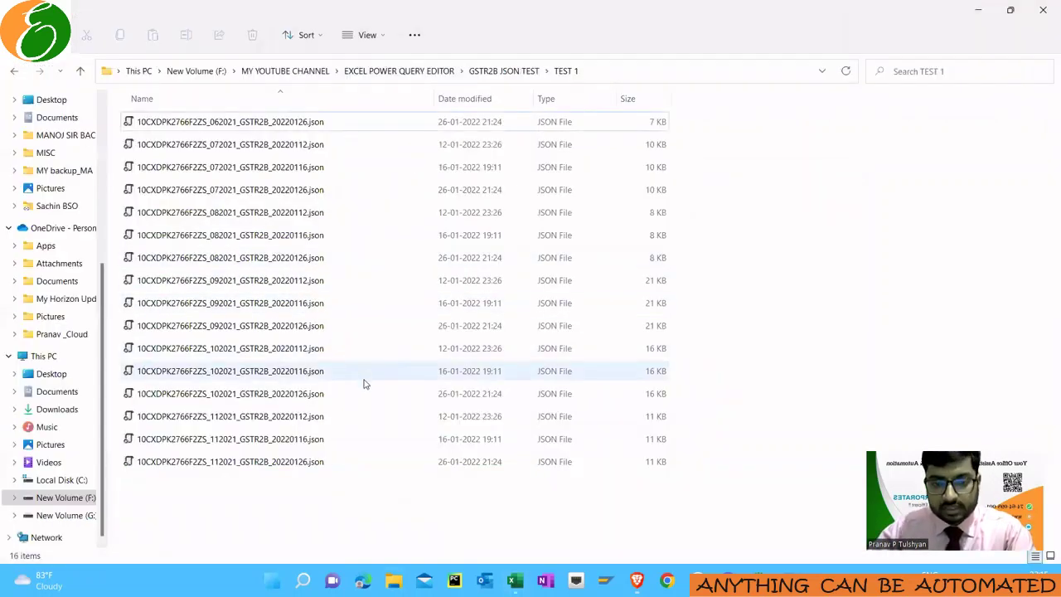
key(alt+Tab)
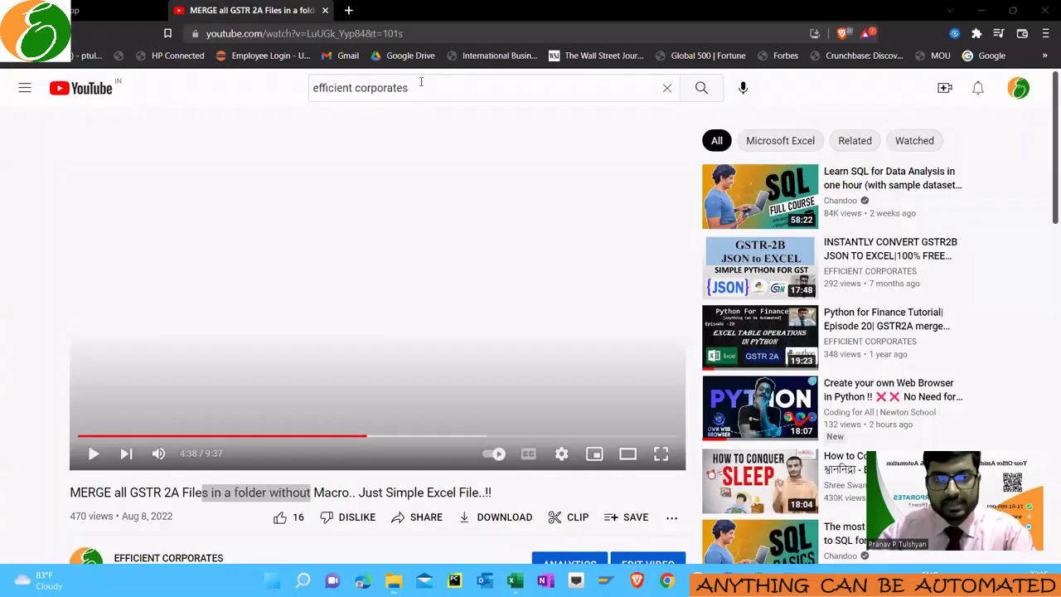
Step: Search YouTube for 'efficient corporates RENAMING MULTIPLE FILES', then return to the TEST 1 folder
click(422, 82)
text(REN)
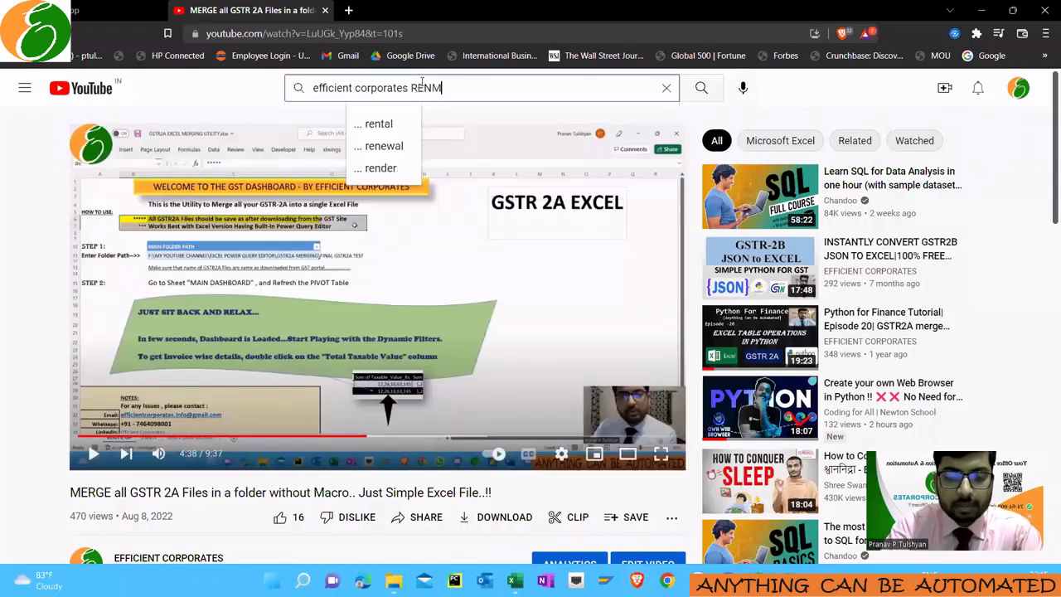
text(AMIN)
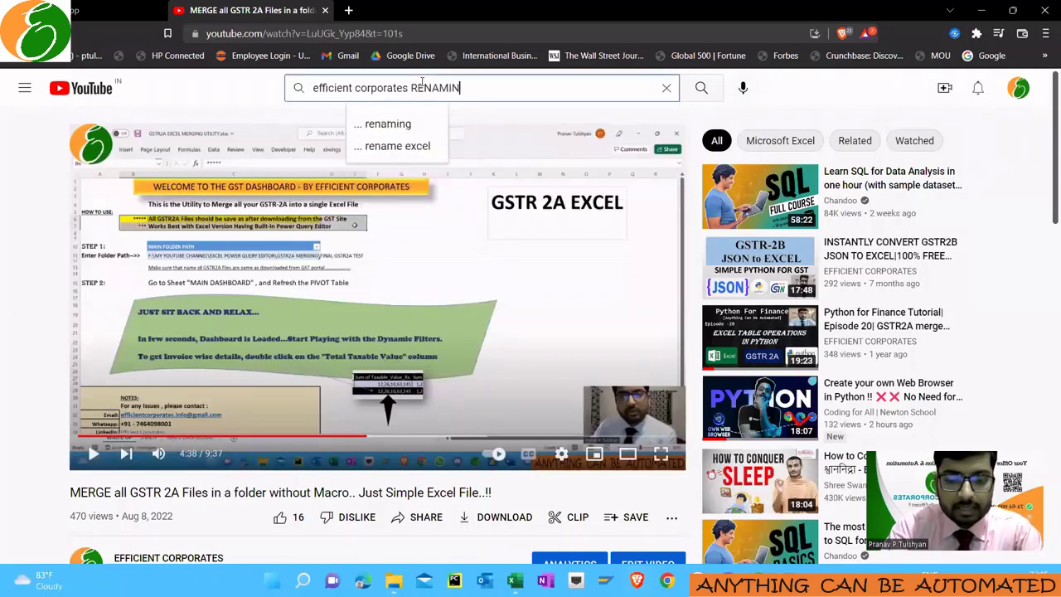
text(G MULTIPLE FILES)
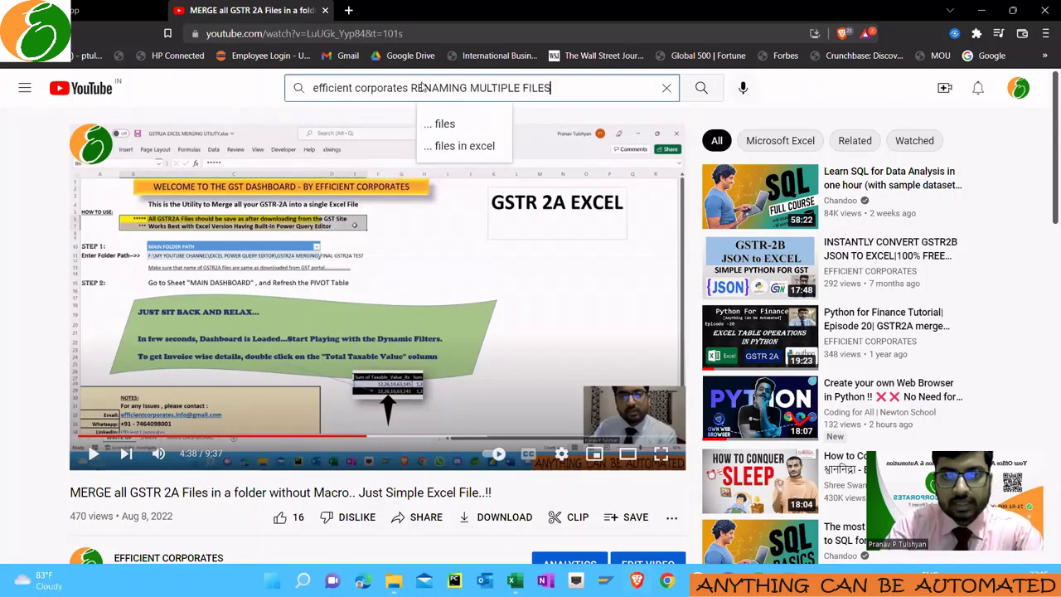
key(Return)
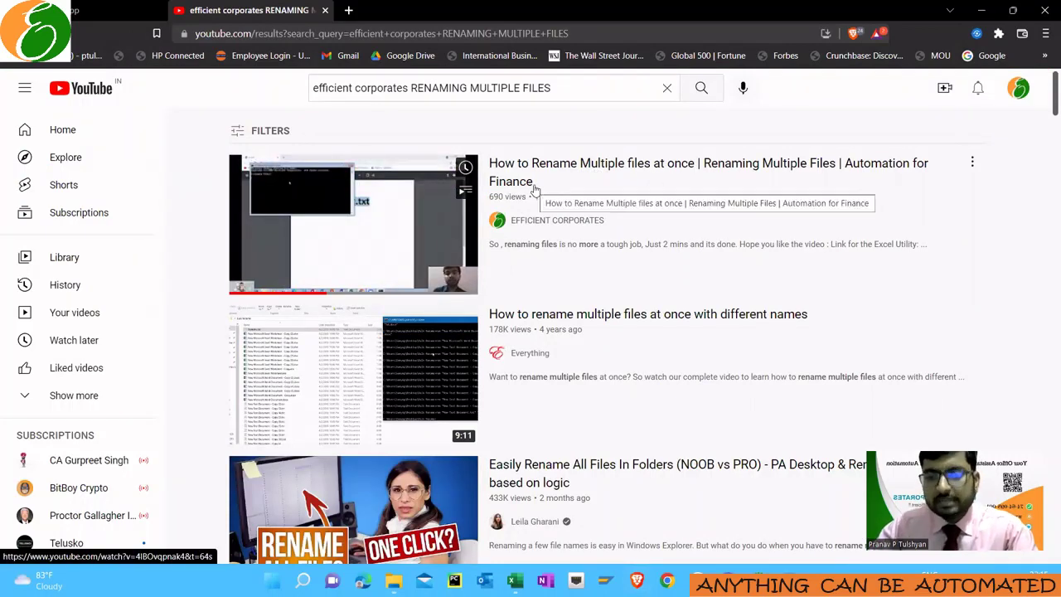
key(super+Tab)
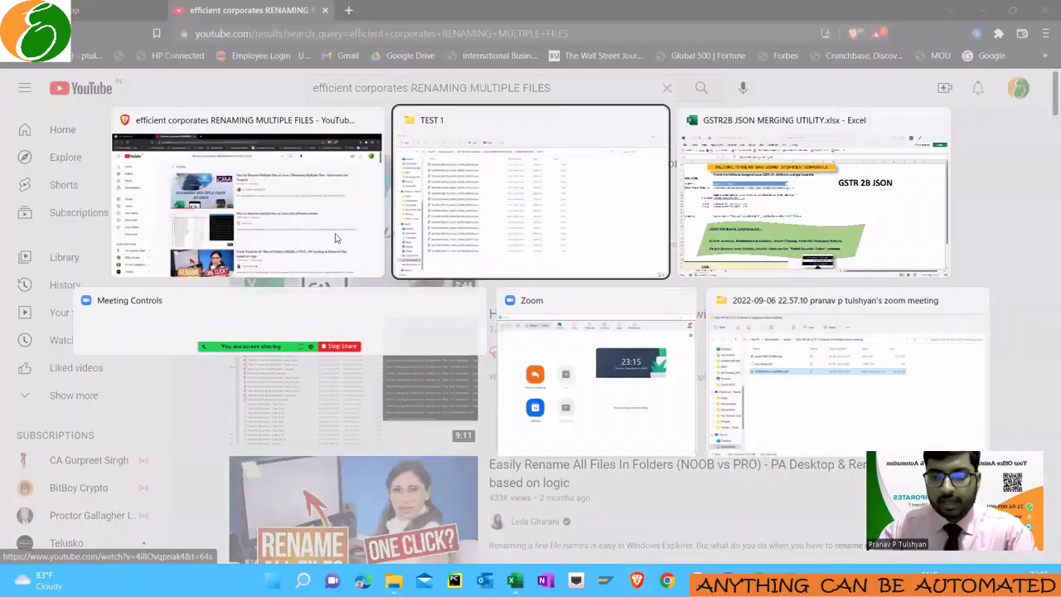
key(Return)
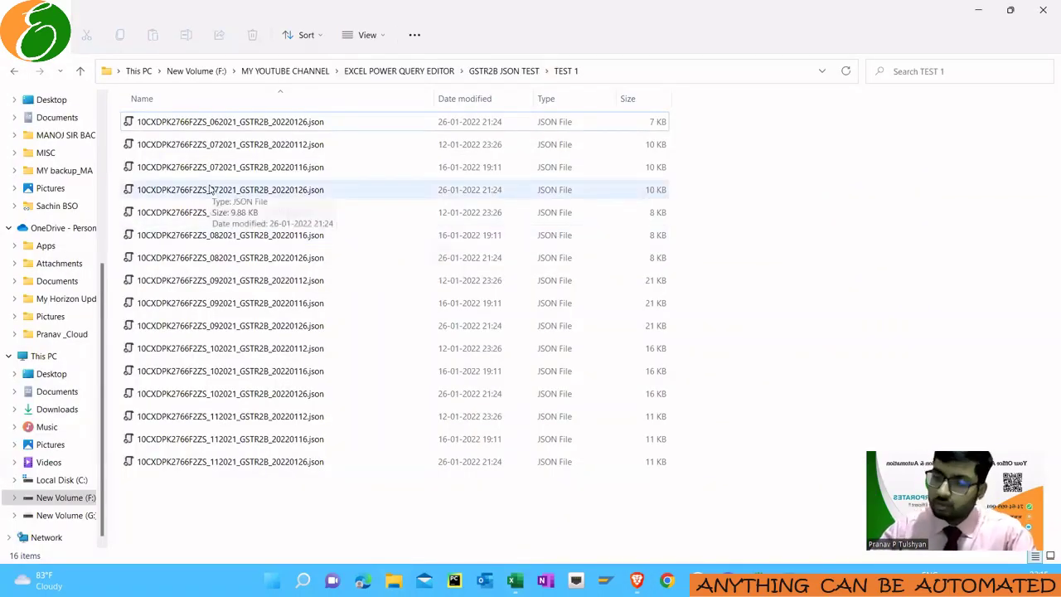
Step: Compare the C14 example file name with the first three JSON file names in TEST 1
key(alt+Tab)
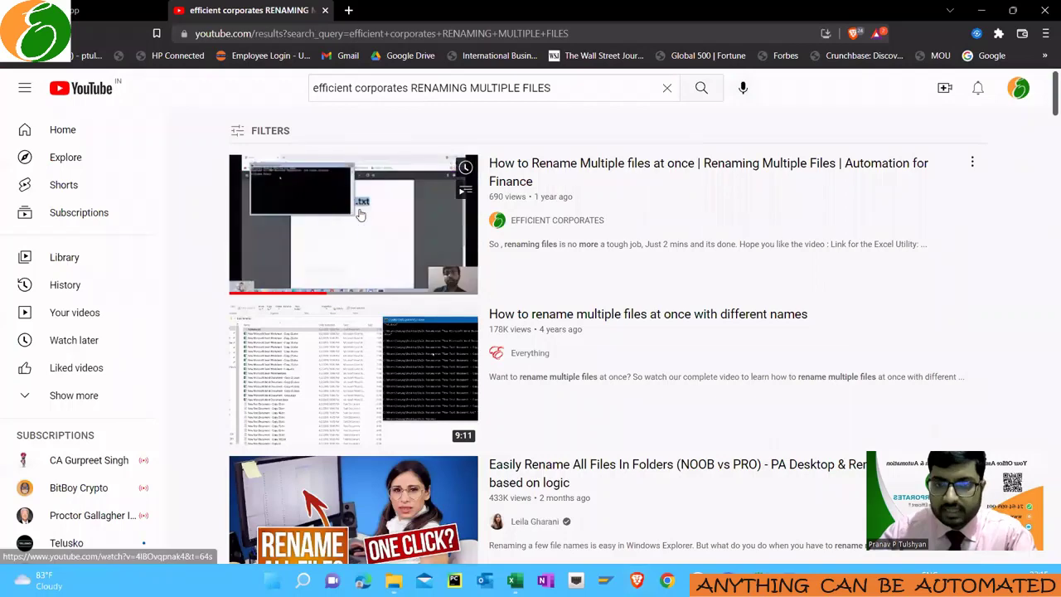
key(alt+Tab)
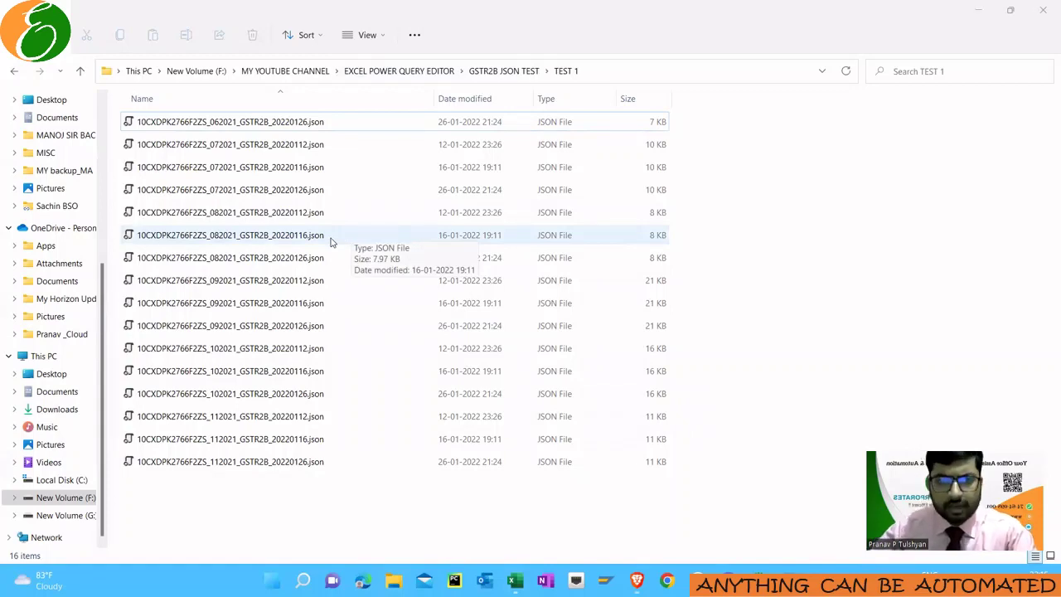
key(alt+Tab)
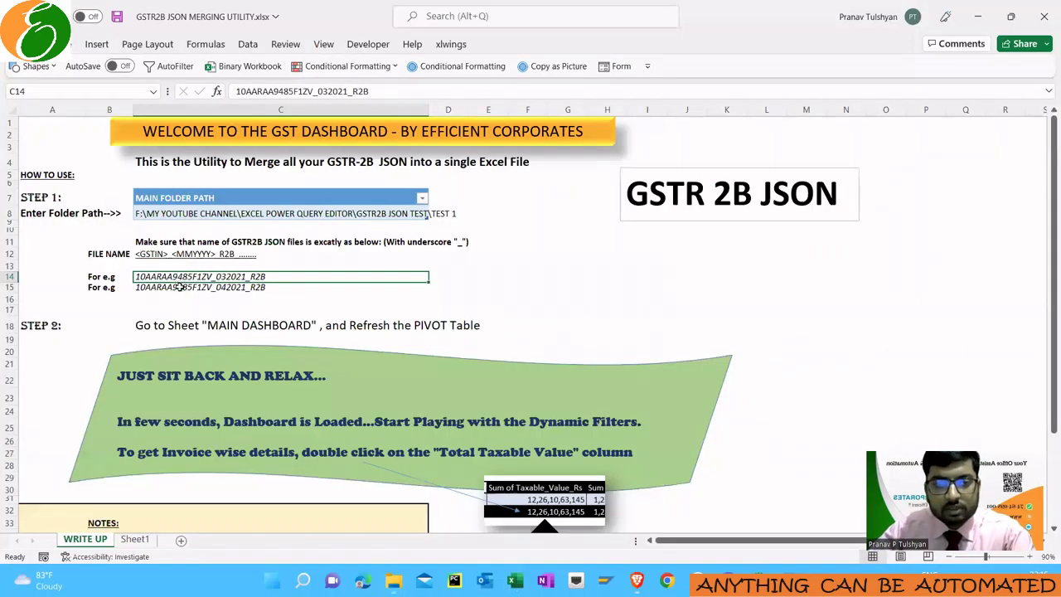
click(179, 287)
click(180, 277)
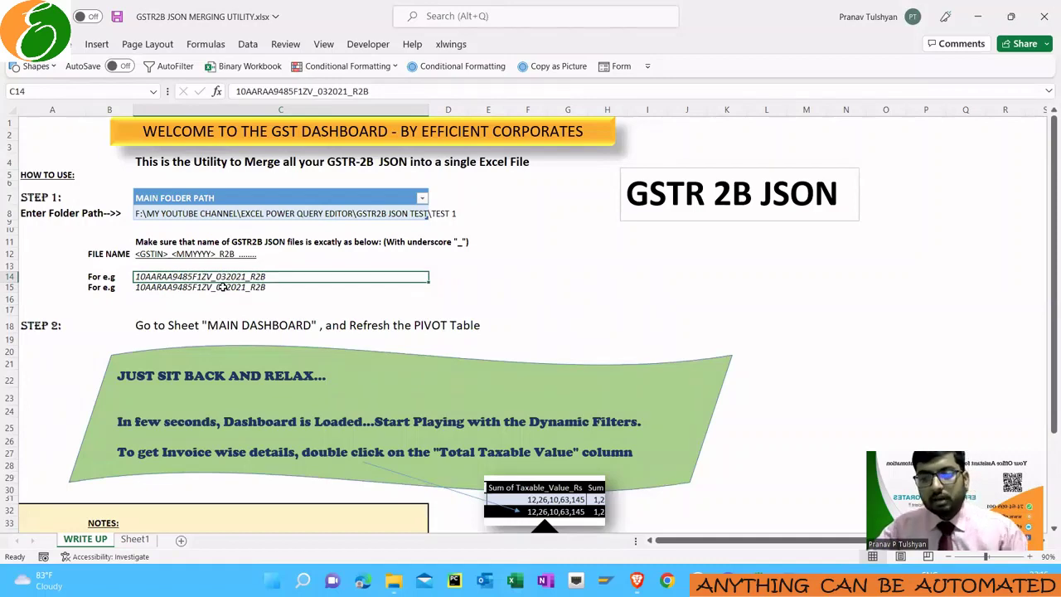
key(alt+Tab)
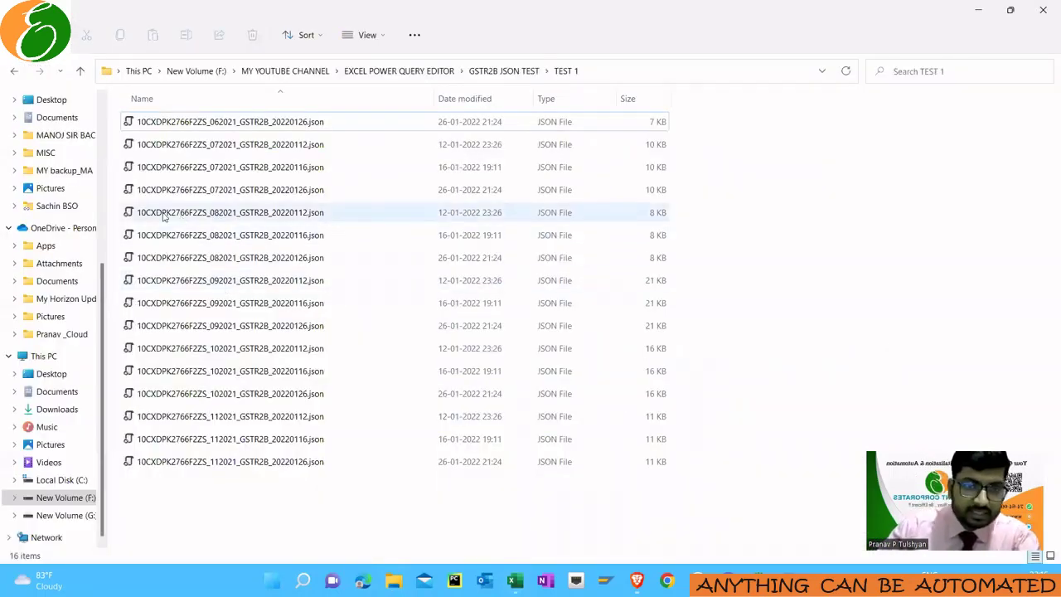
click(206, 126)
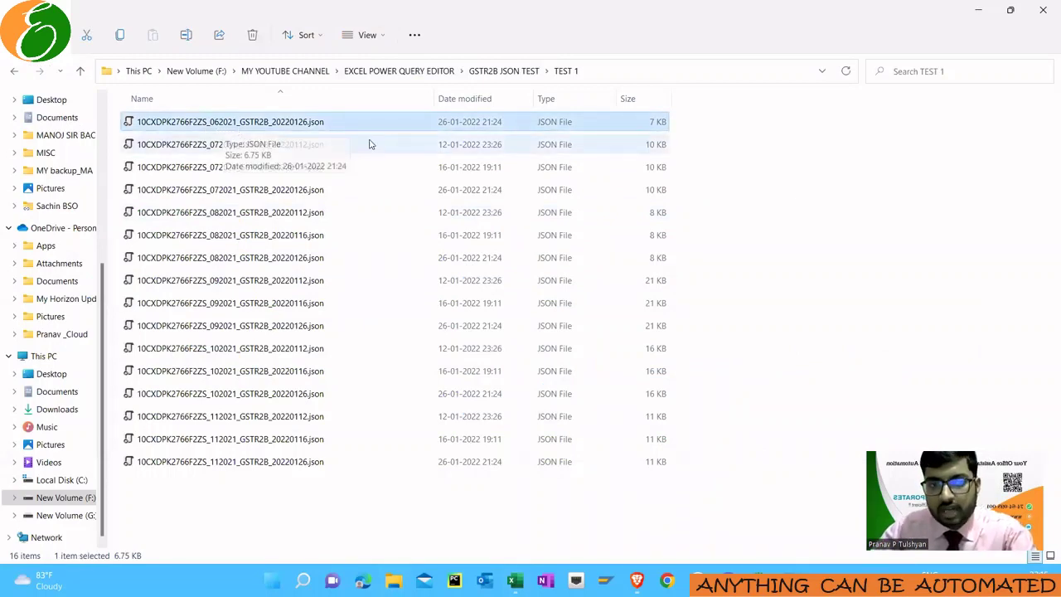
click(339, 144)
click(338, 167)
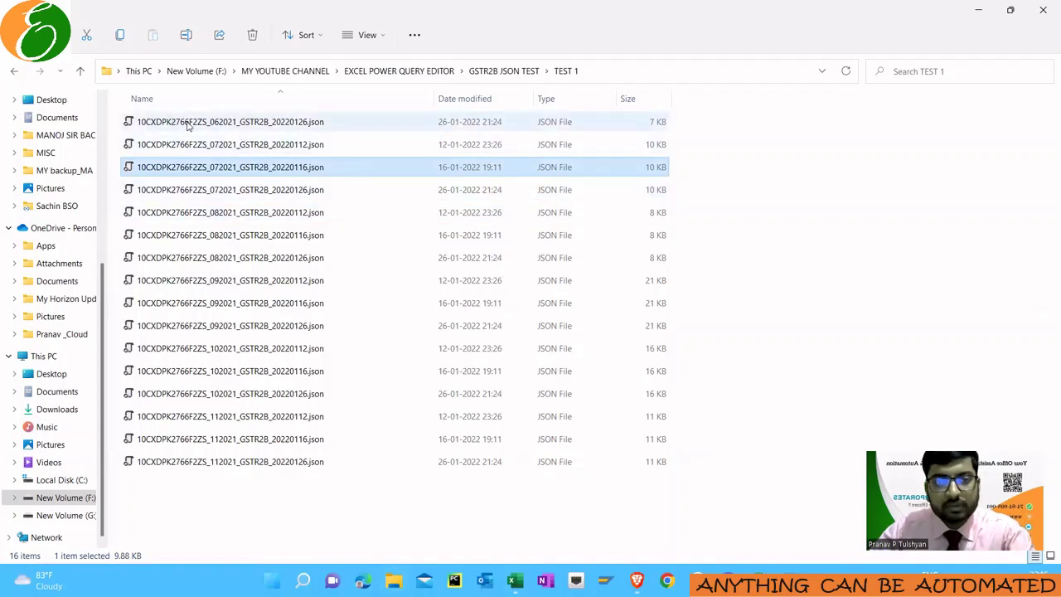
Step: Recheck the naming pattern in C12:C15 and cell C8, then select all 16 JSON files
key(alt+Tab)
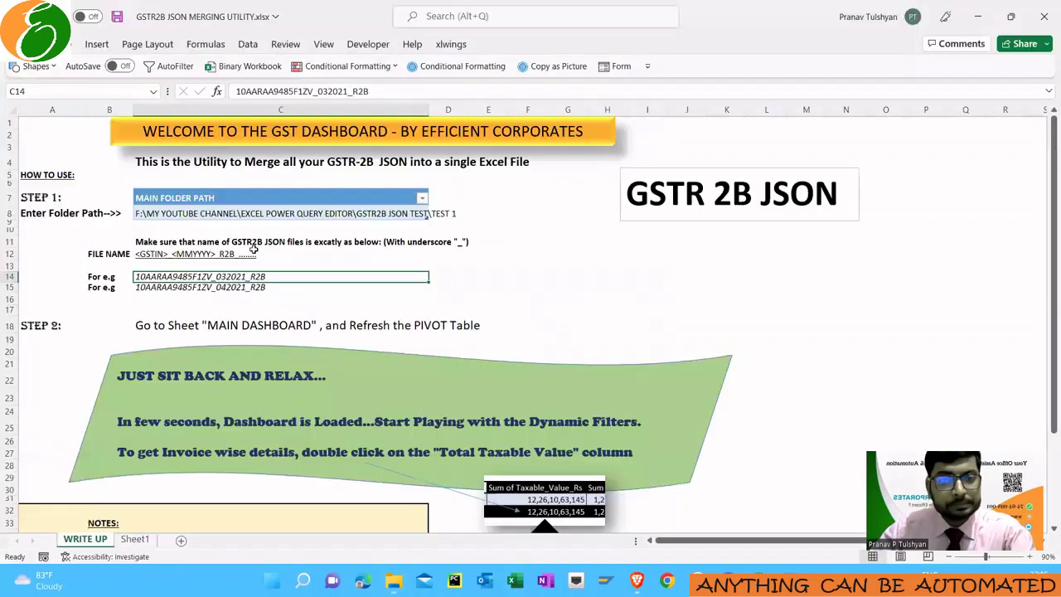
drag(221, 253, 210, 287)
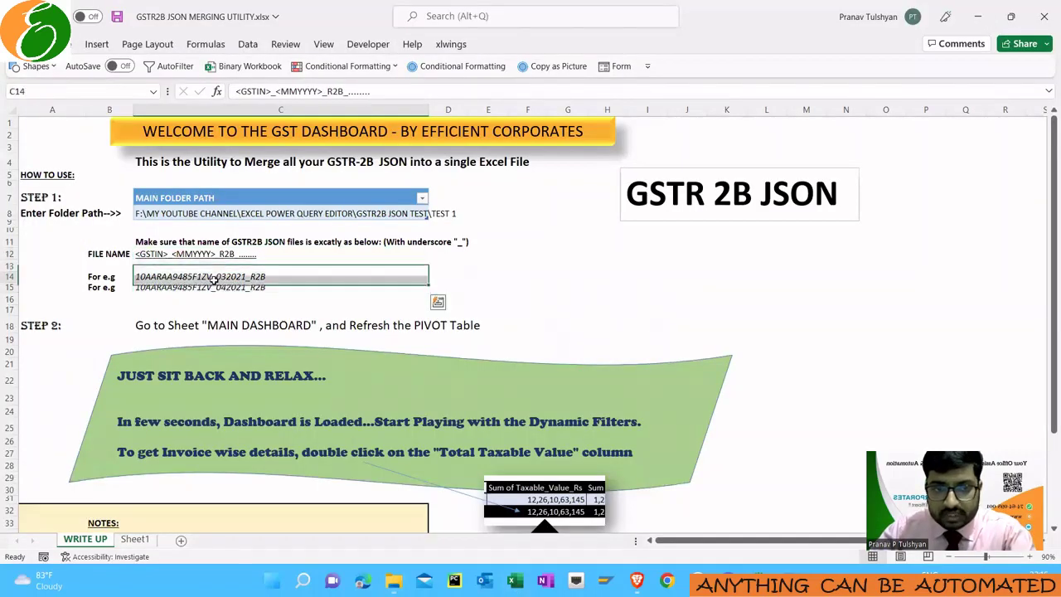
click(212, 278)
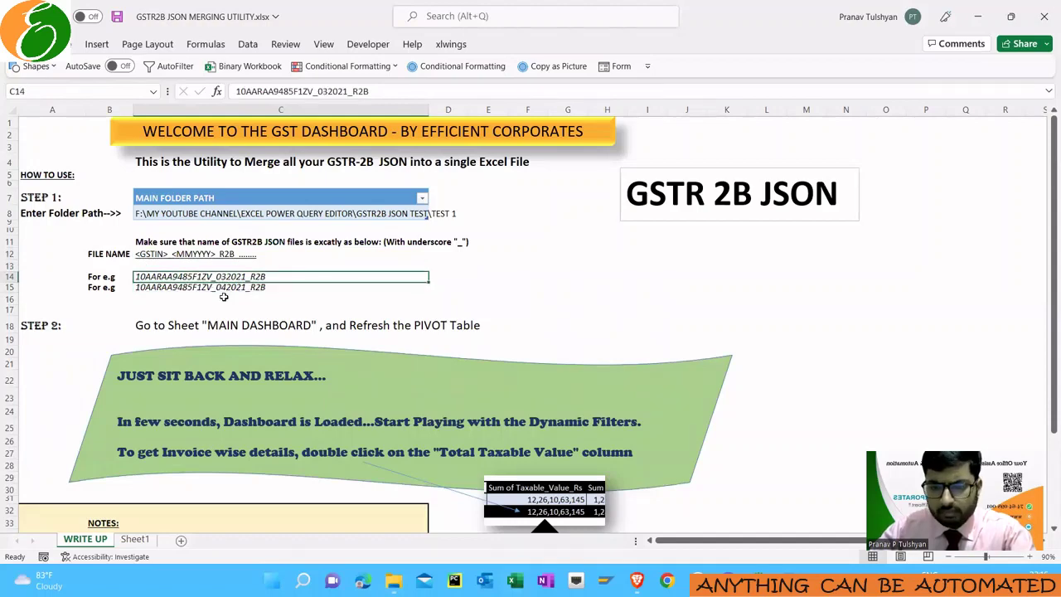
click(238, 213)
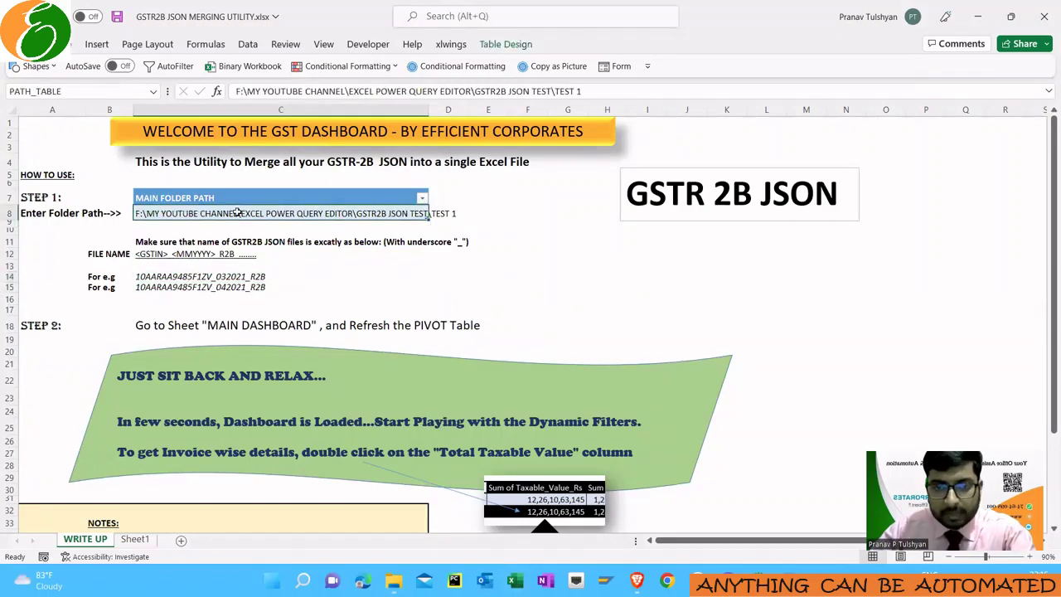
key(alt+Tab)
drag(712, 114, 421, 483)
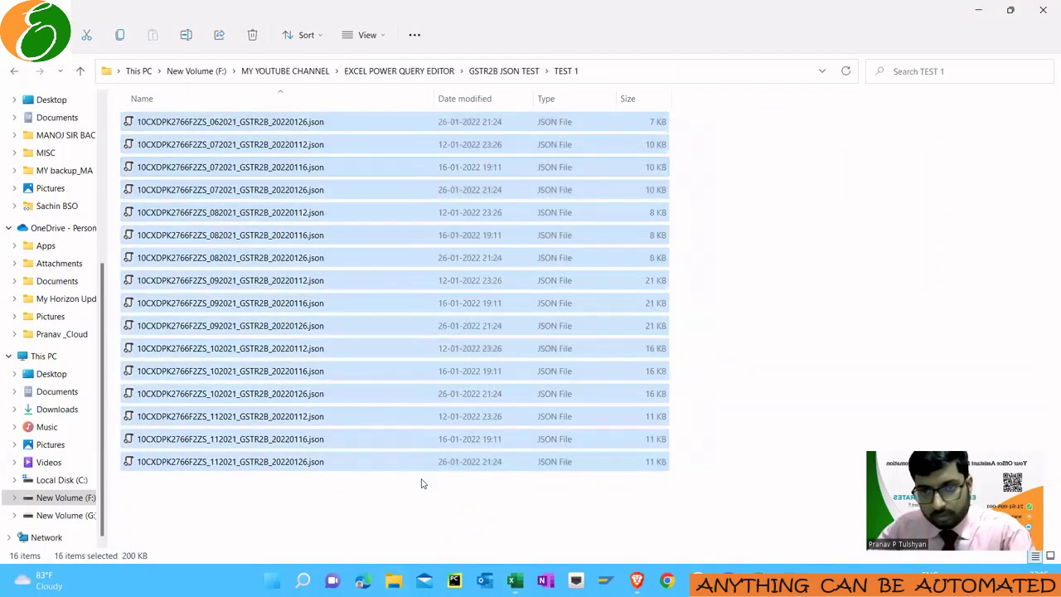
Step: Paste the TEST 1 folder path from Explorer's address bar into cell C8
click(614, 71)
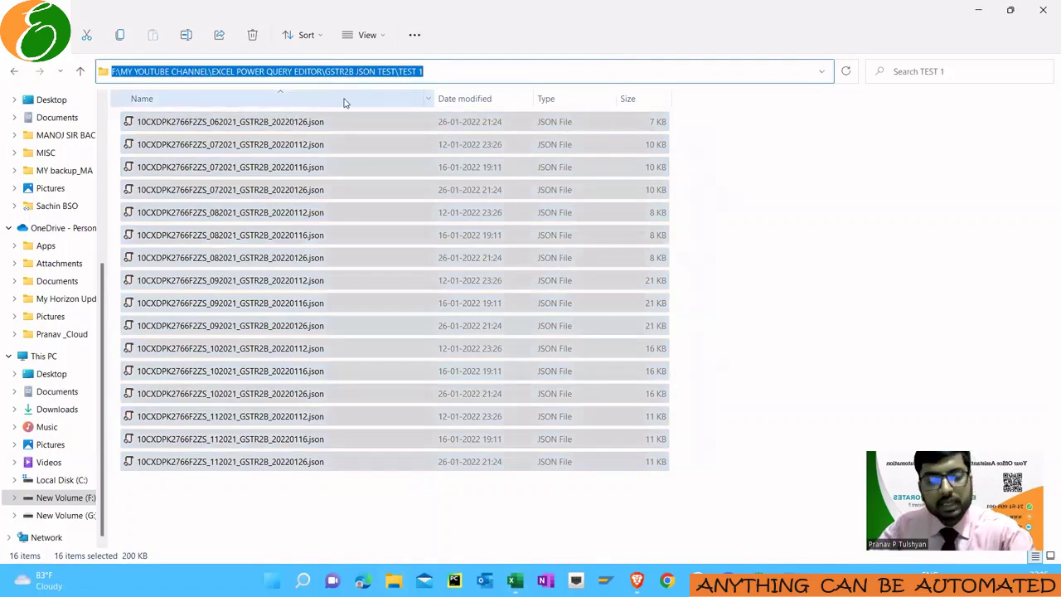
key(alt+Tab)
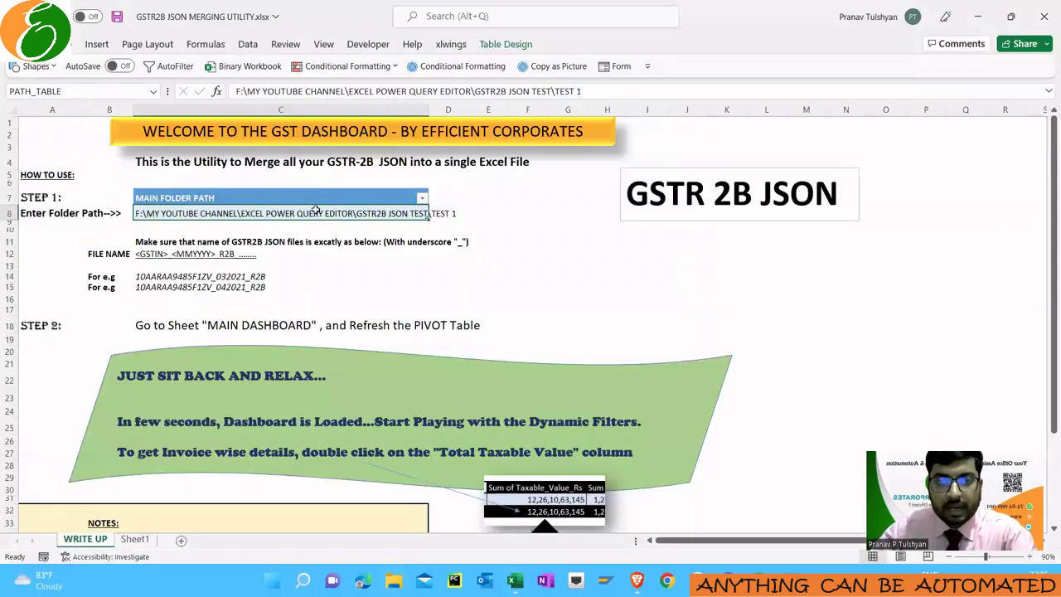
click(616, 88)
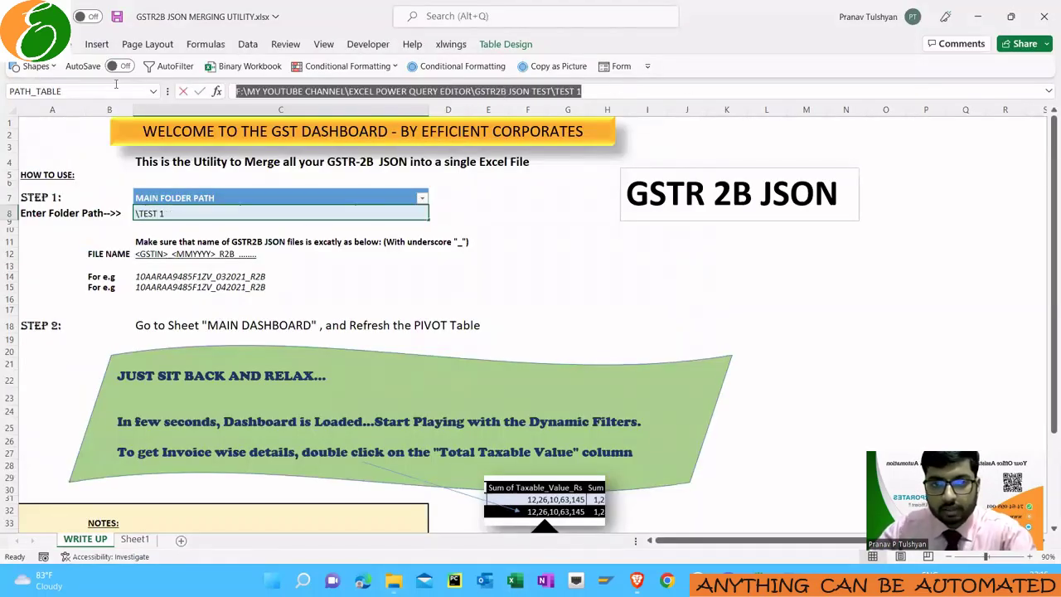
key(Return)
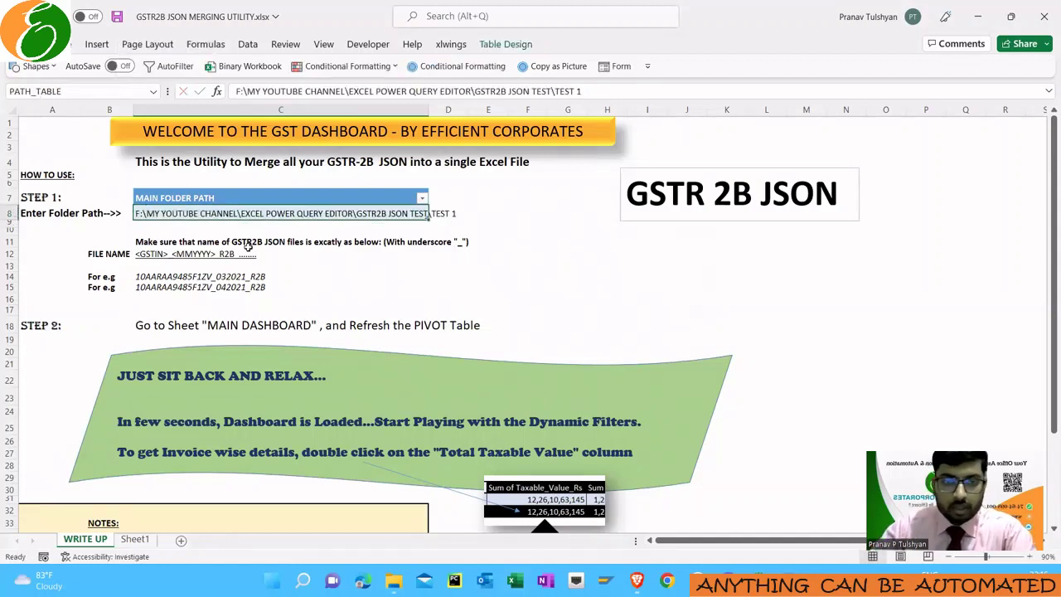
click(35, 212)
click(46, 330)
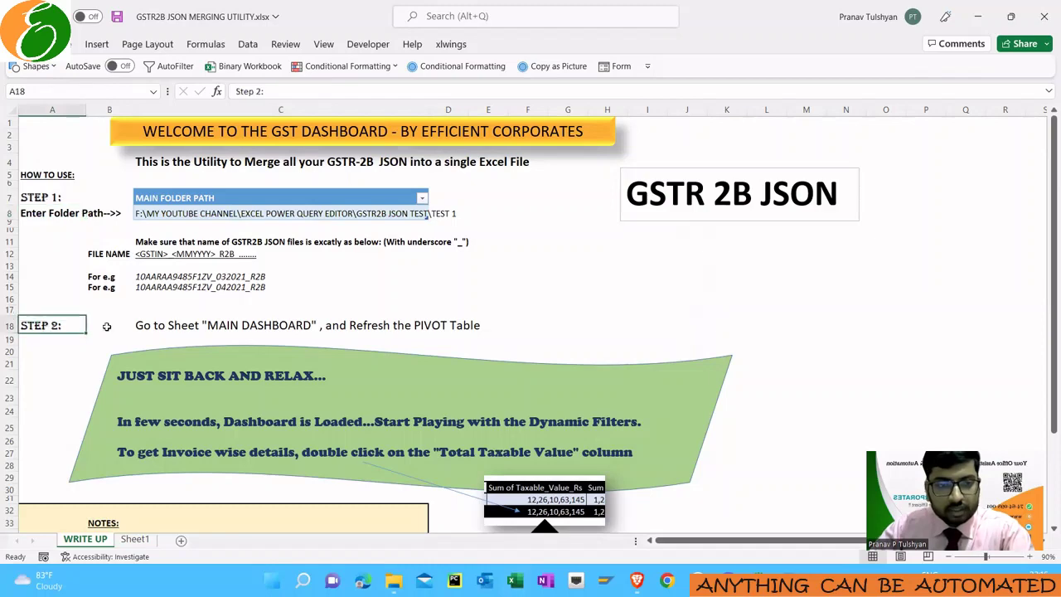
Step: Rename the Sheet1 tab to MAIN DASHBOARD
click(136, 539)
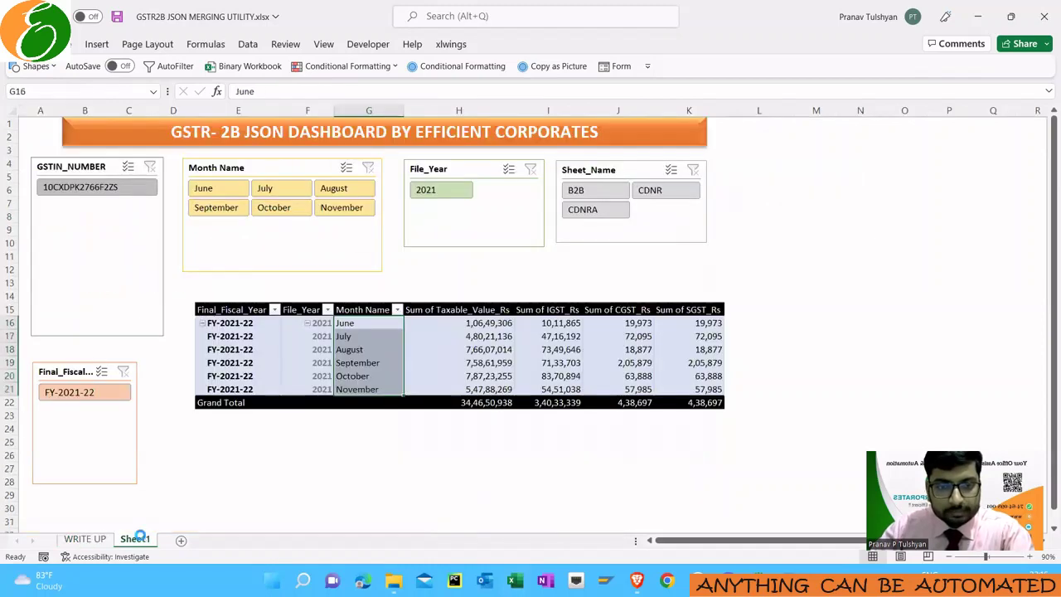
text(MA)
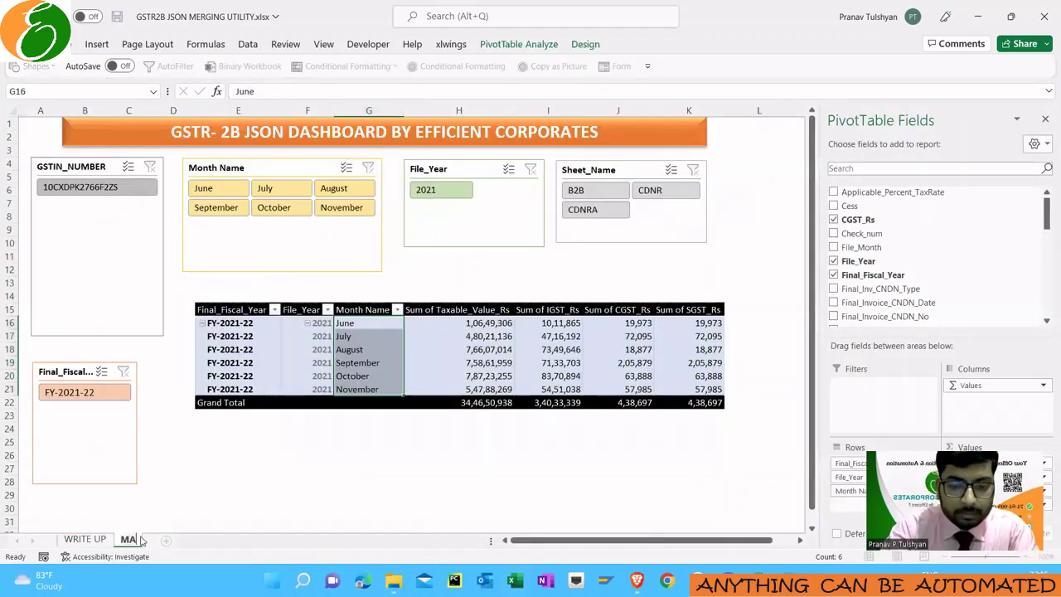
text(IN DASHBOARD)
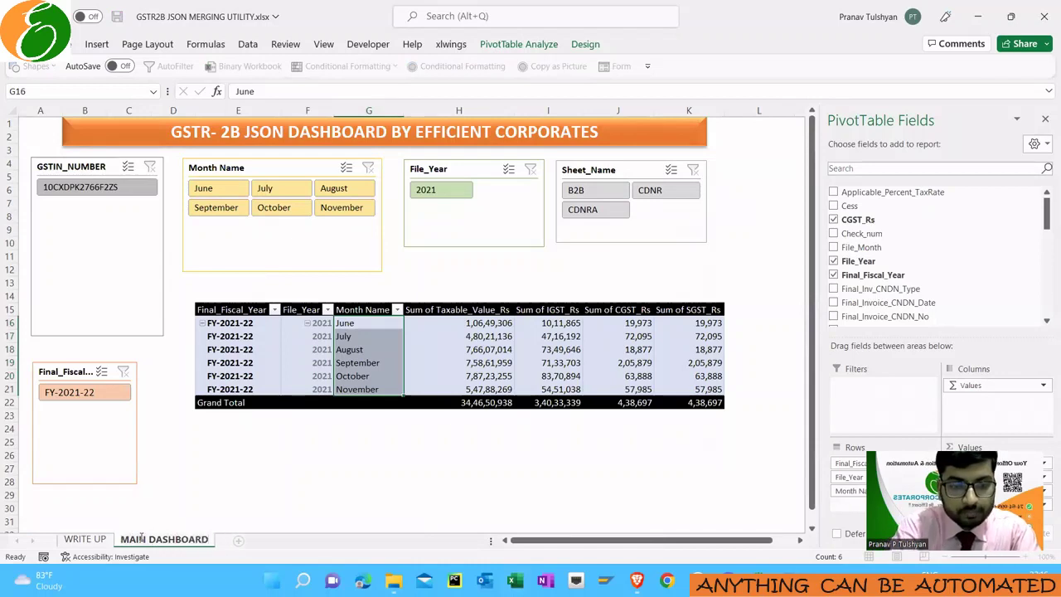
key(Return)
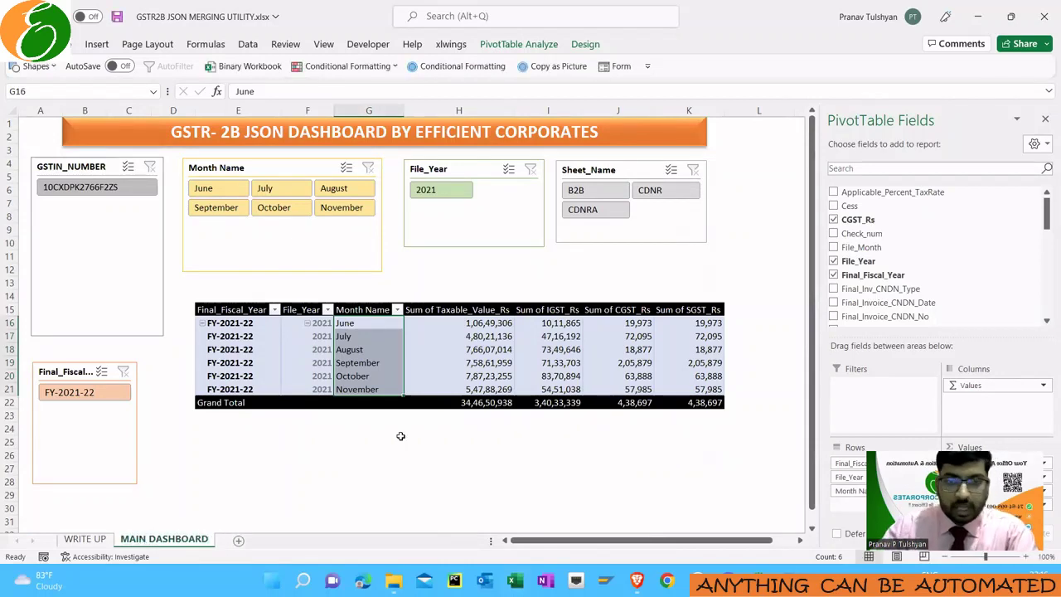
Step: Refresh the pivot table, which then shows FY-2021-22 June–November totals of 34,46,50,938
click(393, 348)
click(393, 343)
right_click(379, 348)
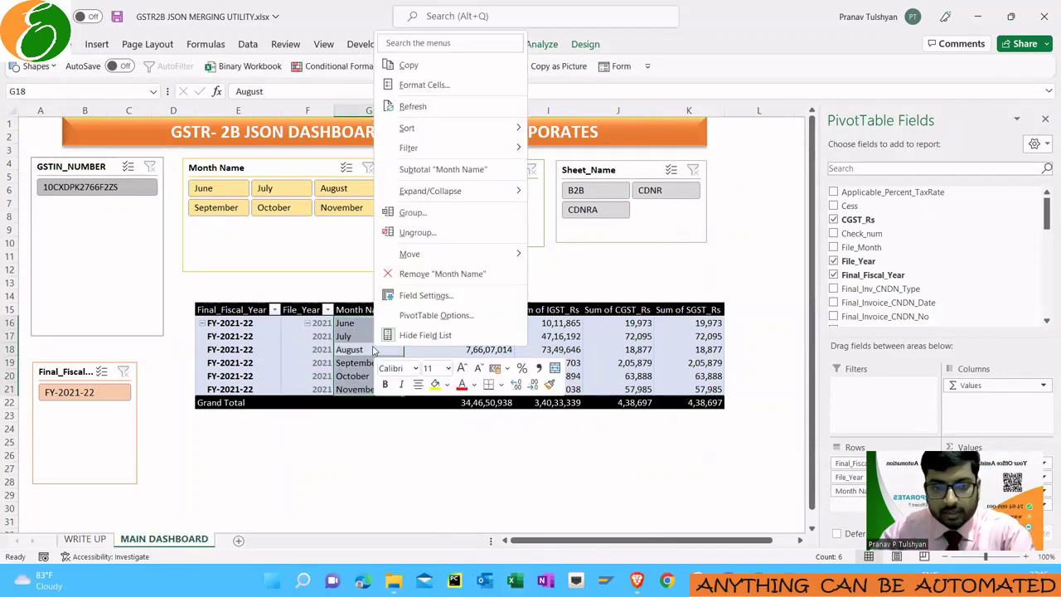
click(430, 111)
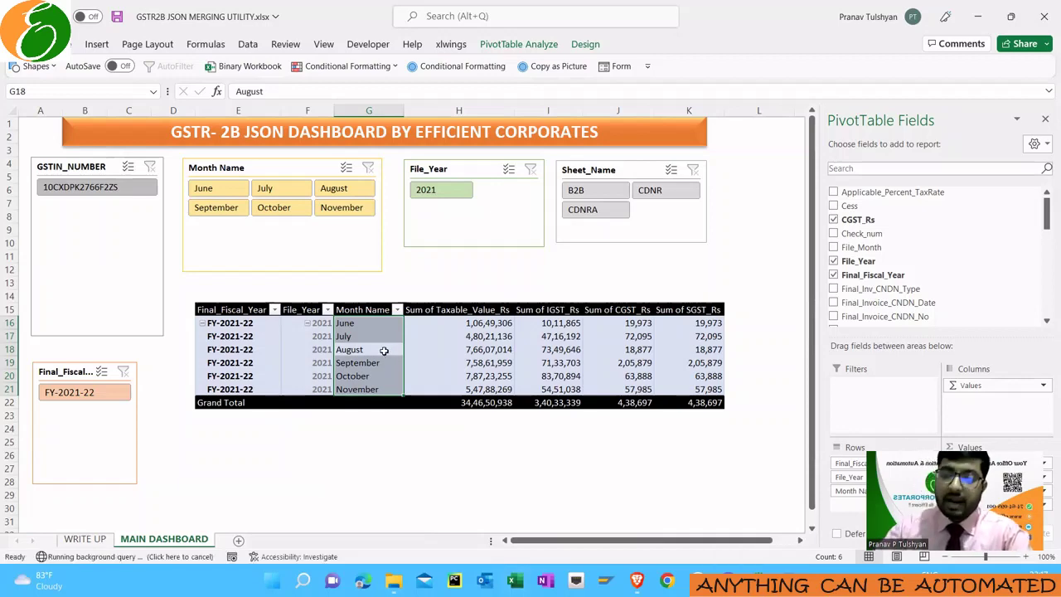
key(alt+Tab)
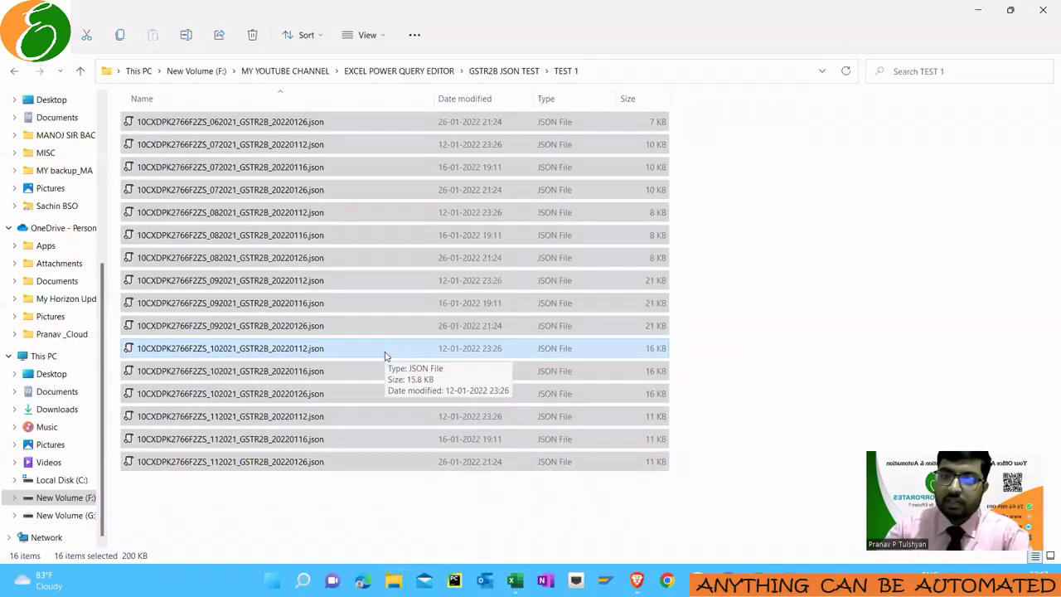
key(alt+Tab)
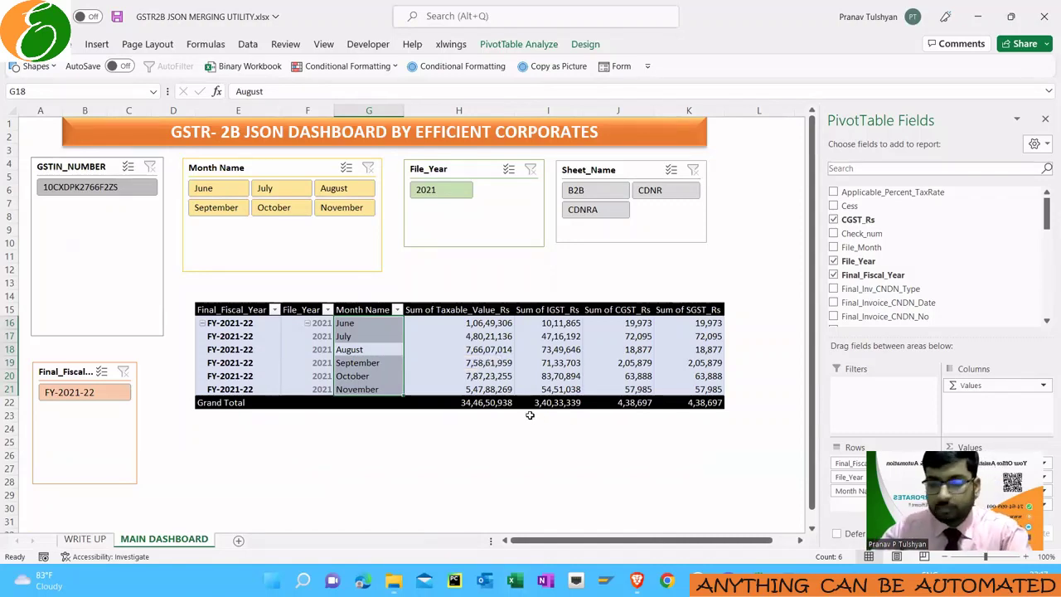
Step: Drill down on the pivot's Grand Total taxable value into a new invoice detail sheet
drag(245, 310, 681, 402)
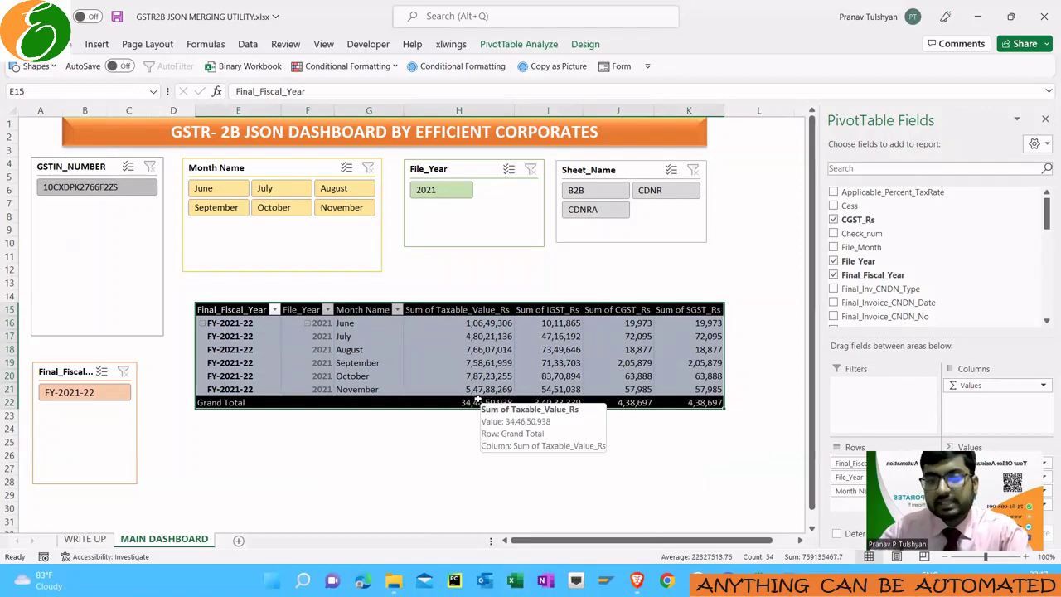
click(451, 403)
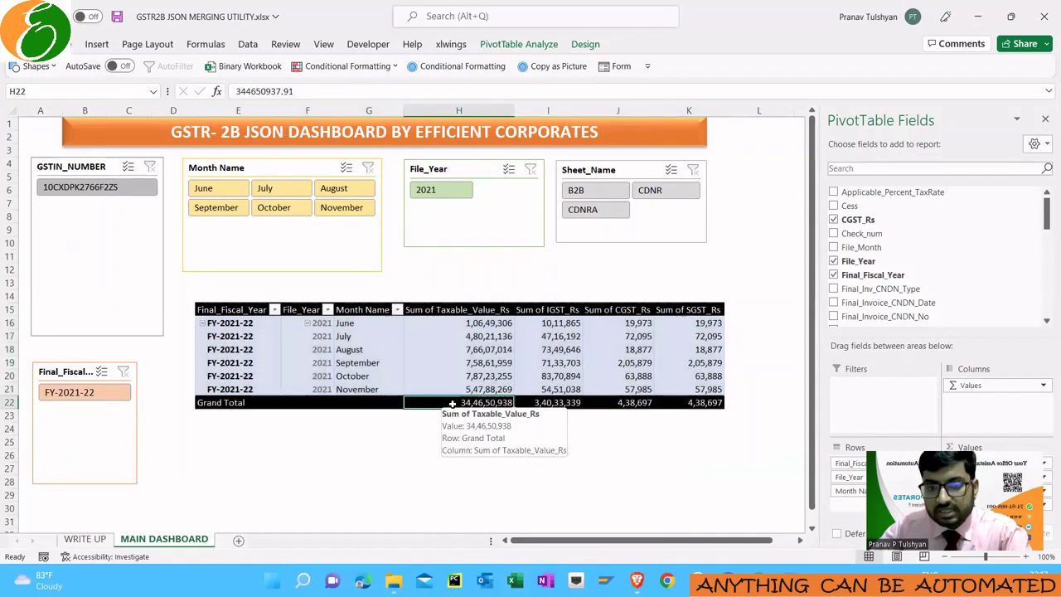
double_click(451, 403)
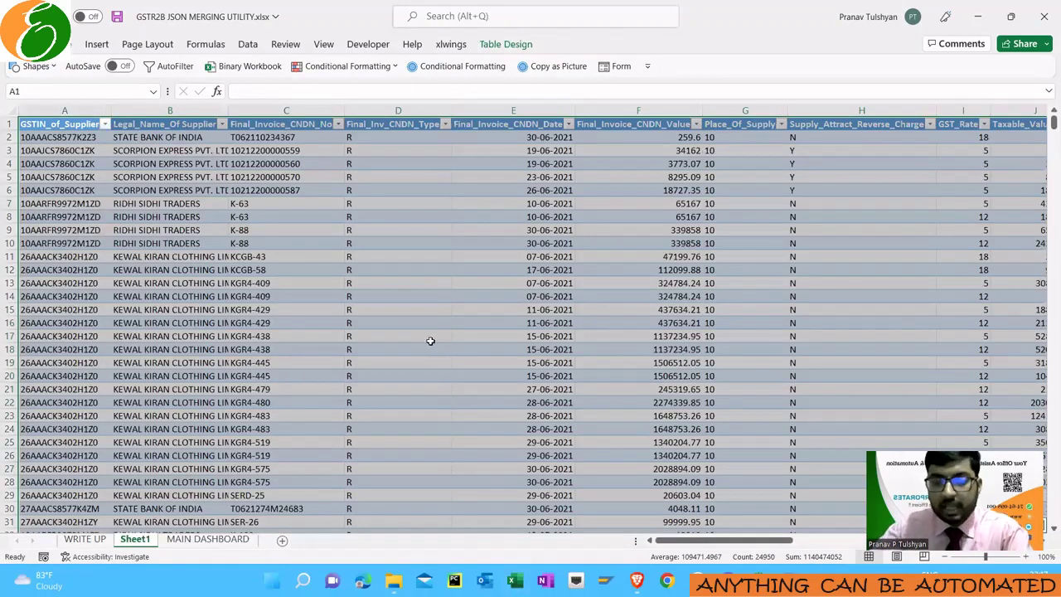
key(Right)
key(Right)
key(Down)
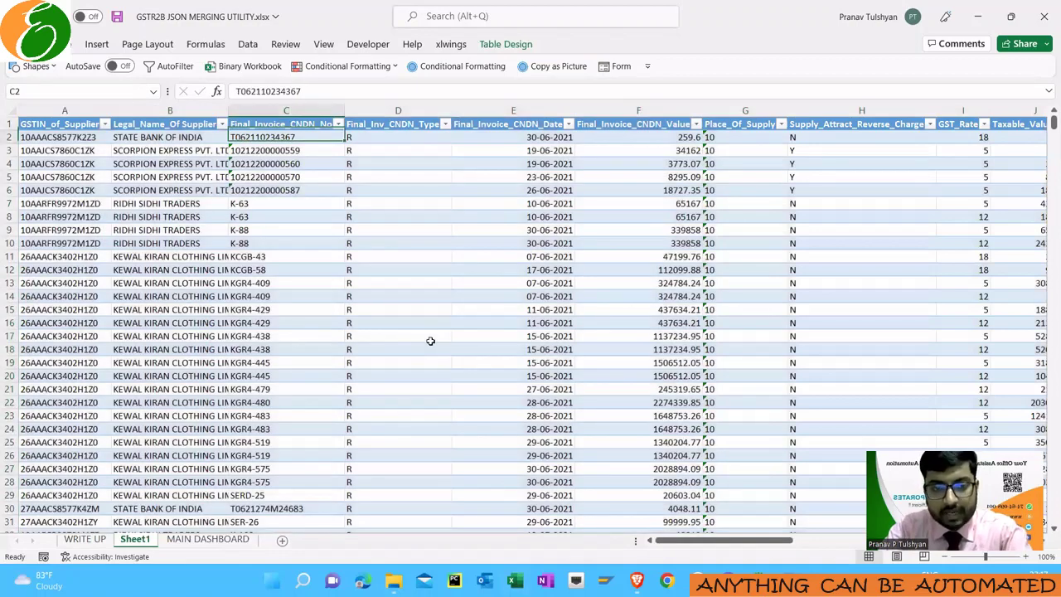
key(ctrl+shift+Down)
key(Down)
key(Down)
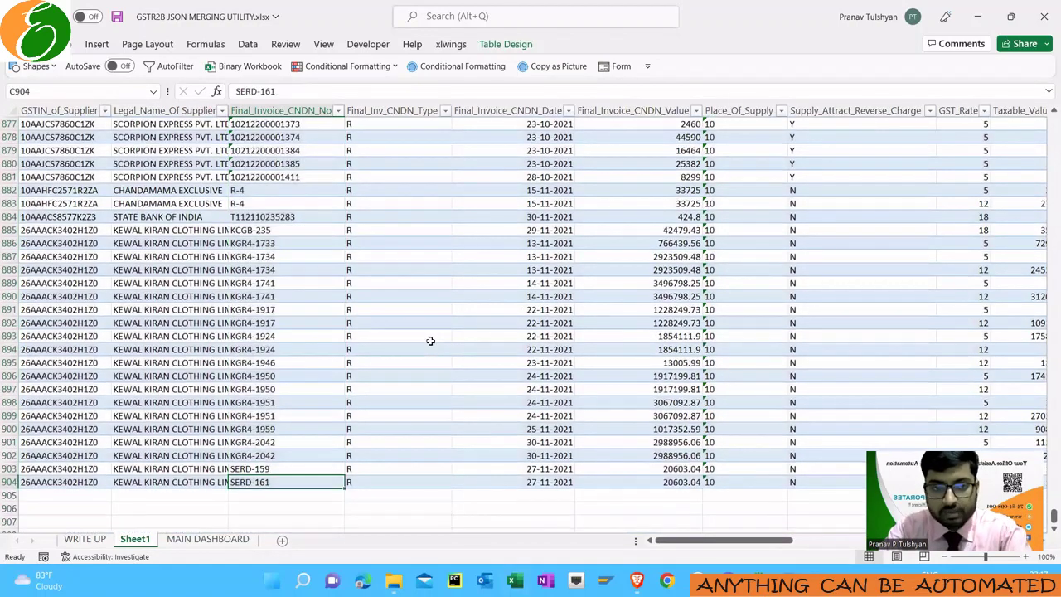
Step: Browse the detail table's headers from Return_MM_YY and ITC_Available across to CGST_Rs
key(ctrl+Up)
key(ctrl+Right)
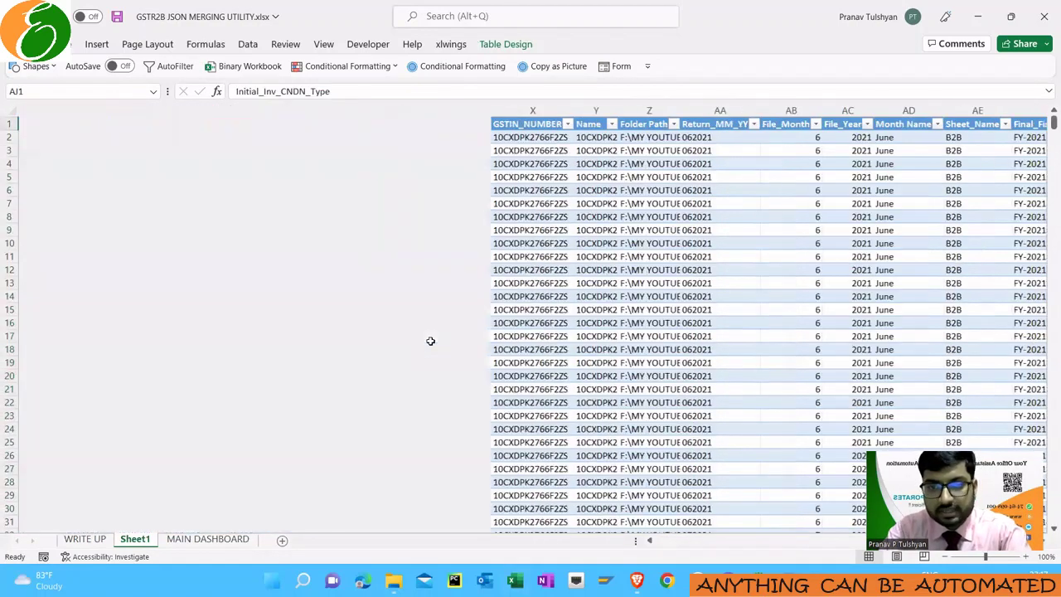
key(Left)
key(Left)
key(Left)
key(Left)
key(Left)
key(Left)
key(Left)
key(Left)
key(Left)
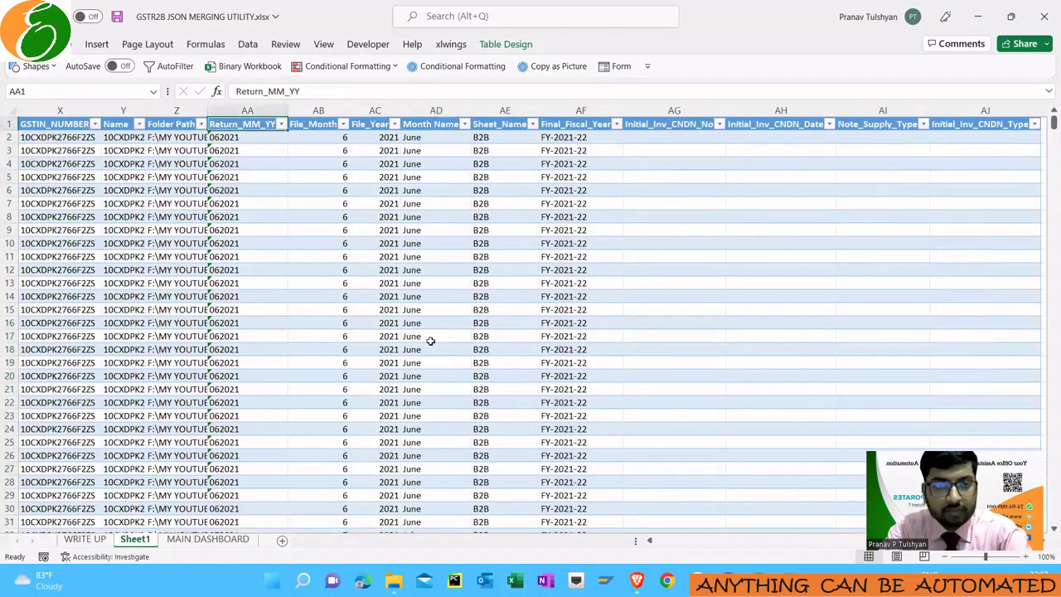
key(Left)
key(Left)
key(Left)
key(Left)
key(Left)
key(Left)
key(Left)
key(Left)
key(Left)
key(Left)
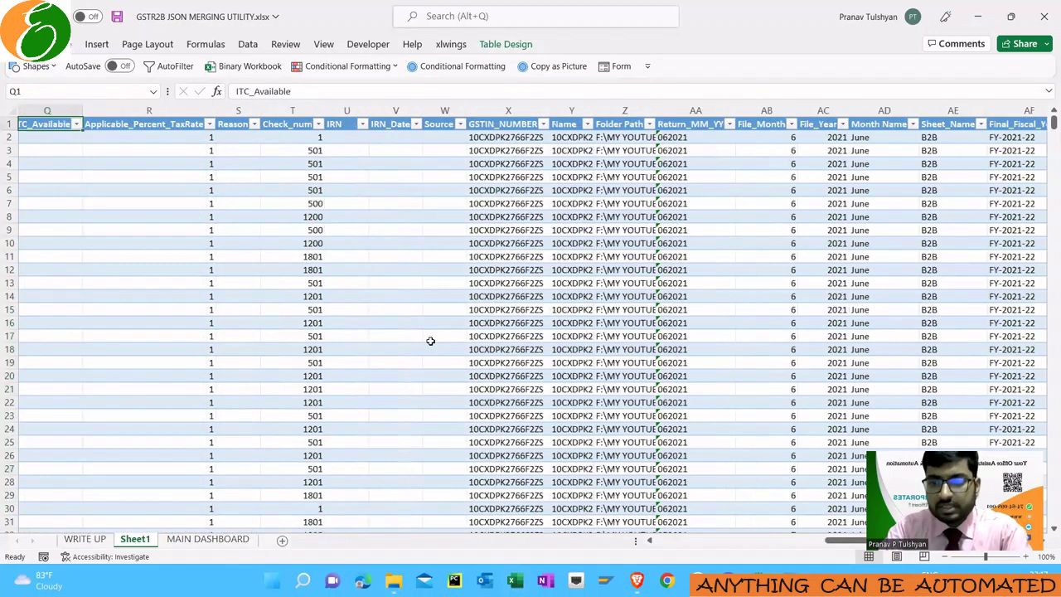
key(Left)
key(Left)
key(Left)
key(Left)
key(Left)
key(Left)
key(Left)
key(Left)
key(Left)
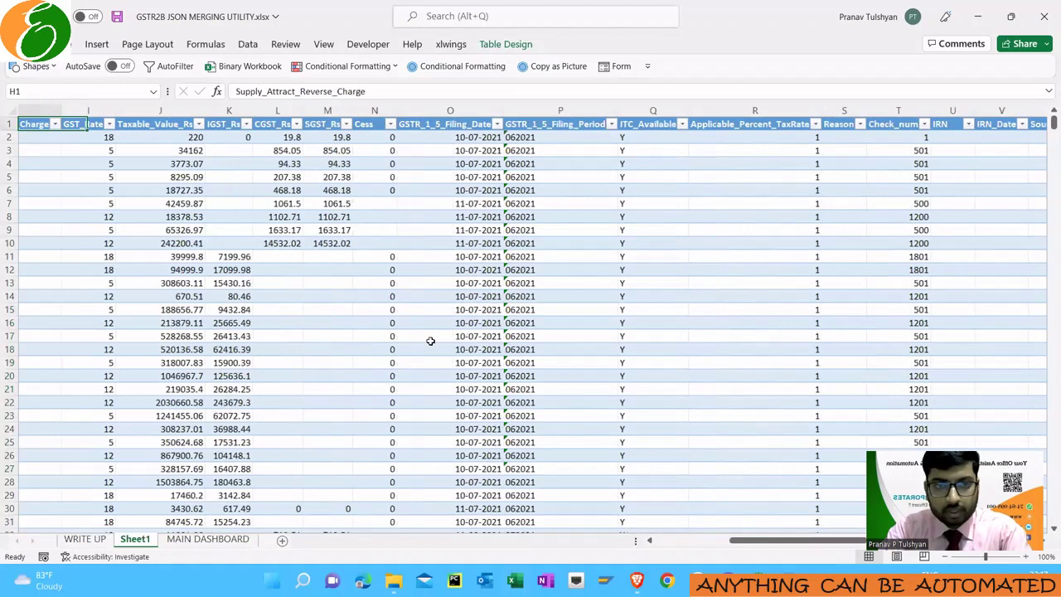
key(Left)
key(Left)
key(Left)
key(Left)
key(Left)
key(Left)
key(Right)
key(Right)
key(Right)
key(Right)
key(Right)
key(Right)
key(Right)
key(Right)
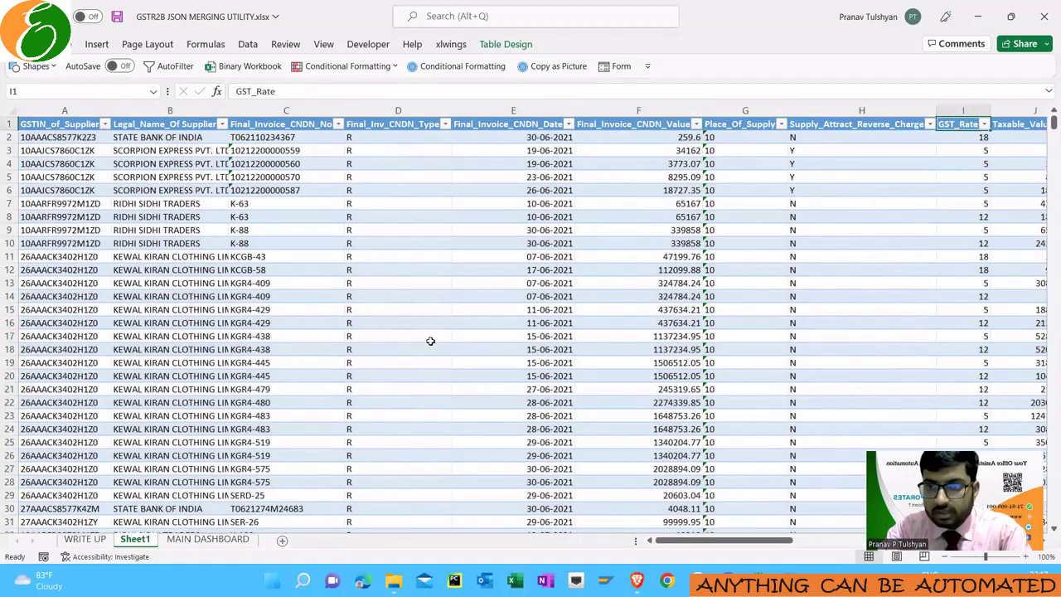
key(Right)
key(Right)
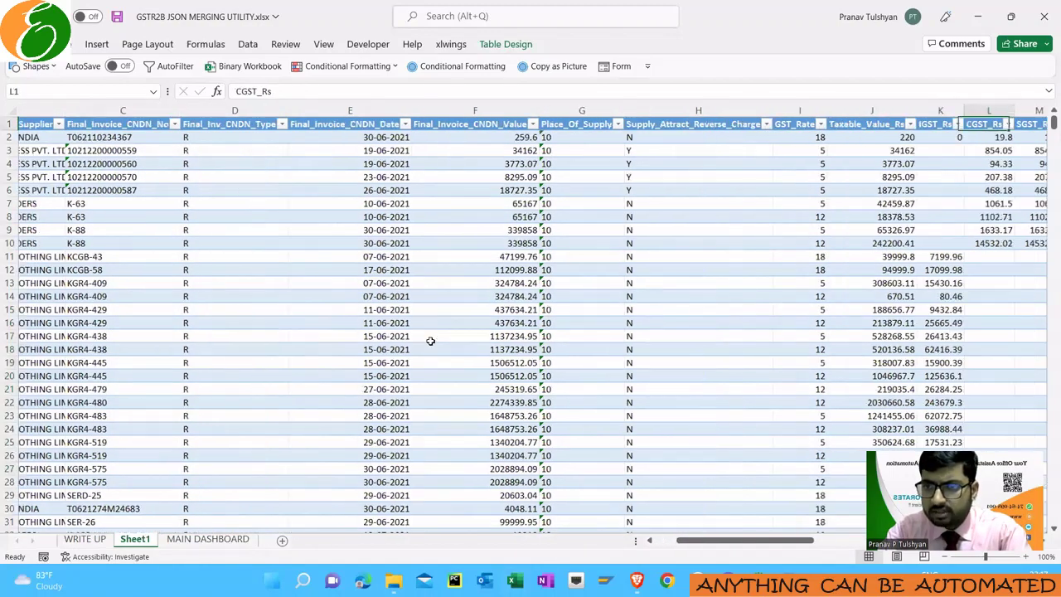
key(Right)
key(Right)
key(Right)
key(Right)
key(Right)
Step: Confirm the ITC_Available filter lists only Y, check the last row, then return to A1
key(alt+Down)
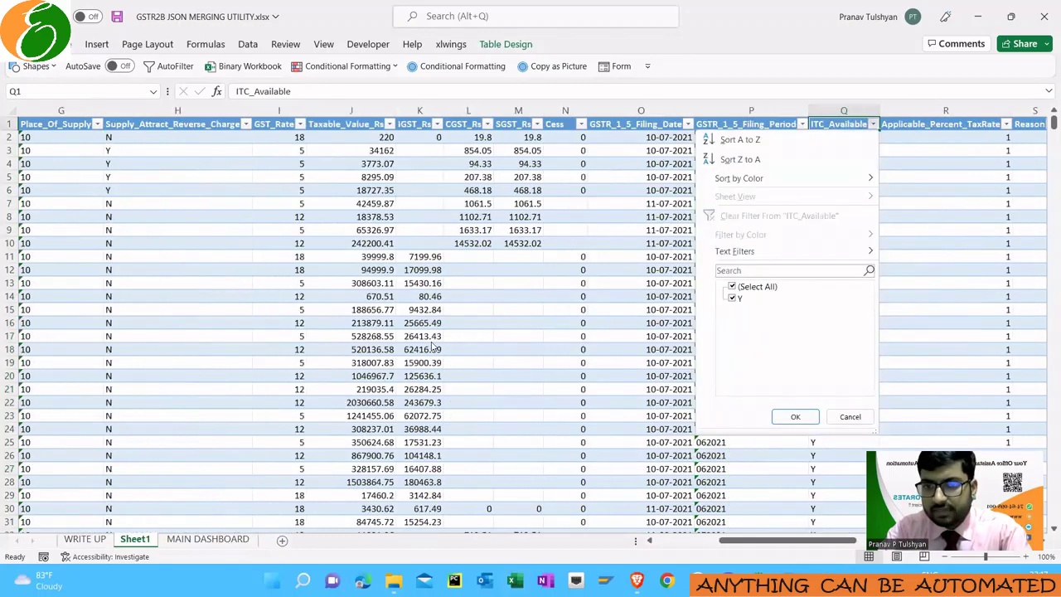
key(Escape)
key(ctrl+Down)
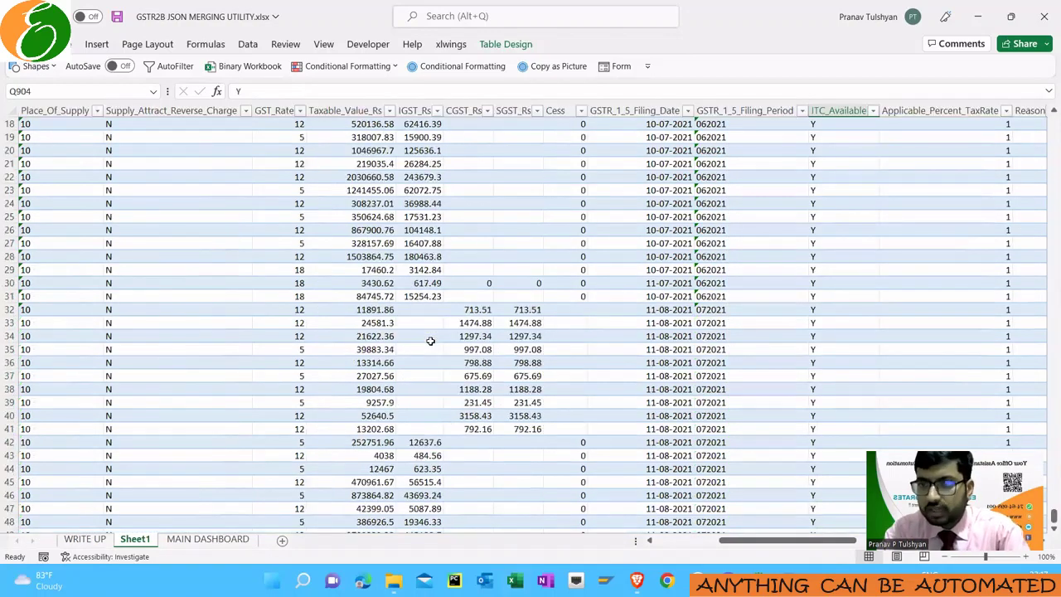
key(ctrl+Home)
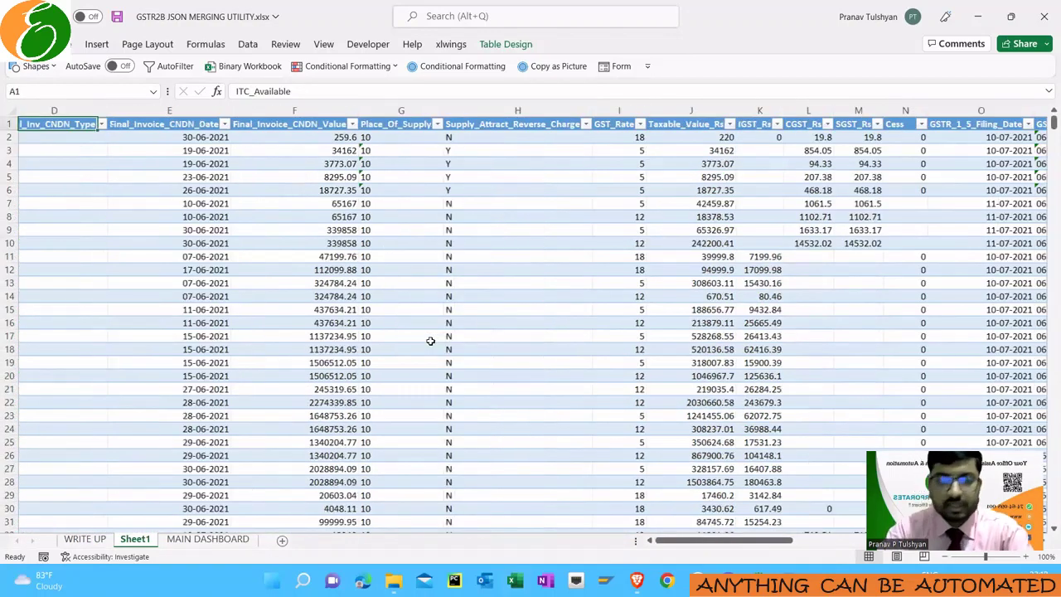
Step: Delete the Sheet1 drill-down sheet and return to the WRITE UP sheet
right_click(135, 538)
click(165, 364)
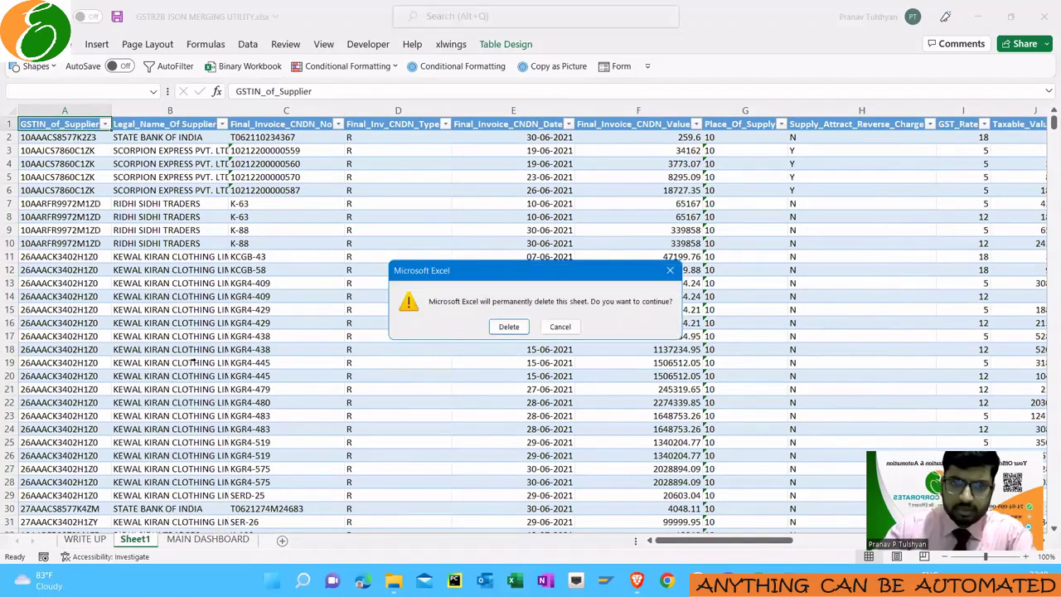
key(Return)
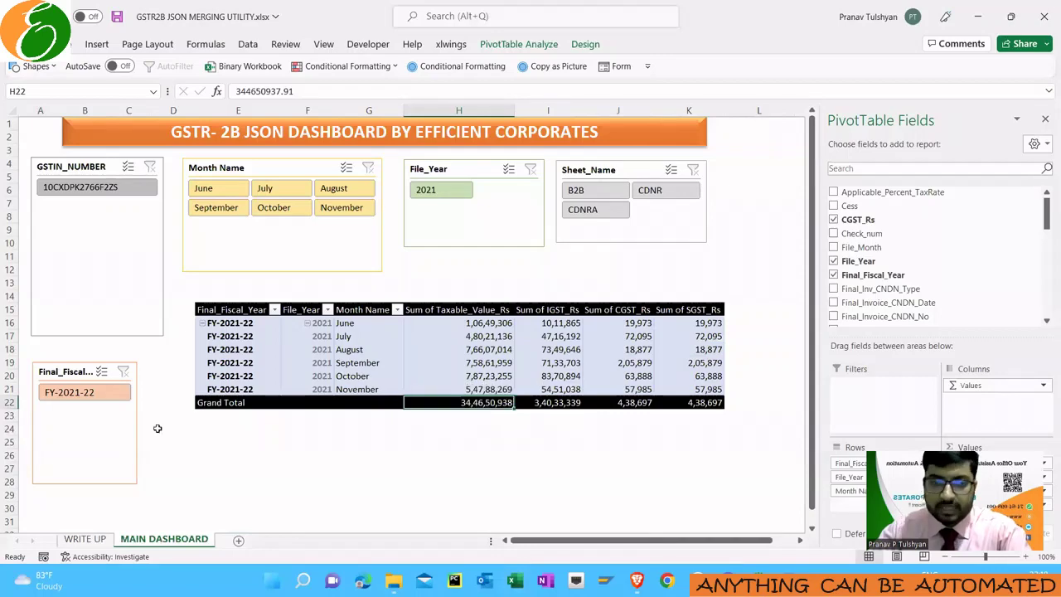
click(83, 540)
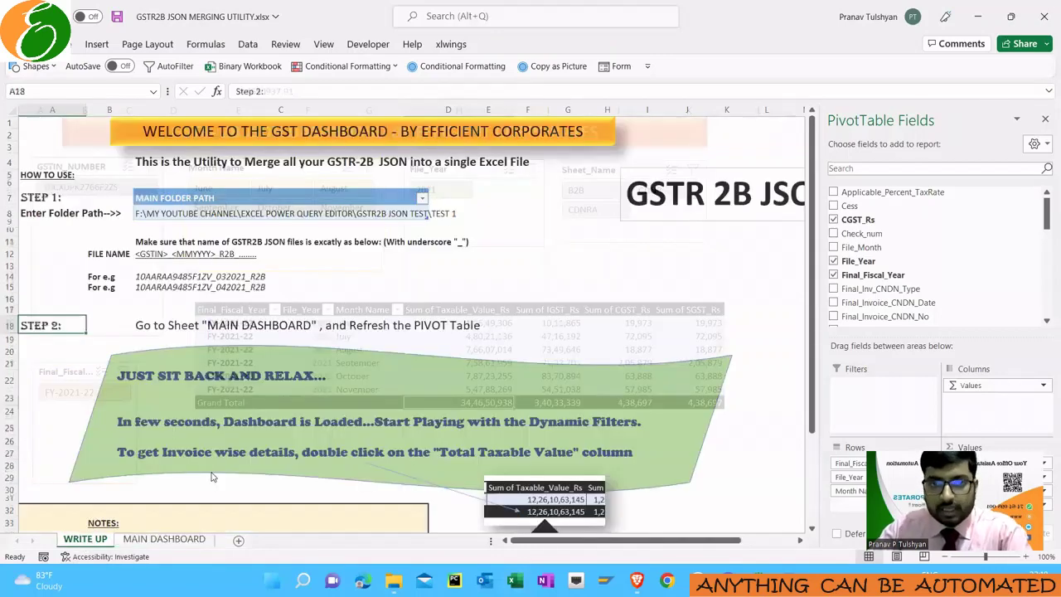
Step: Open the Test 2 folder in GSTR2B JSON TEST and copy its full path
key(alt+Tab)
key(alt+Up)
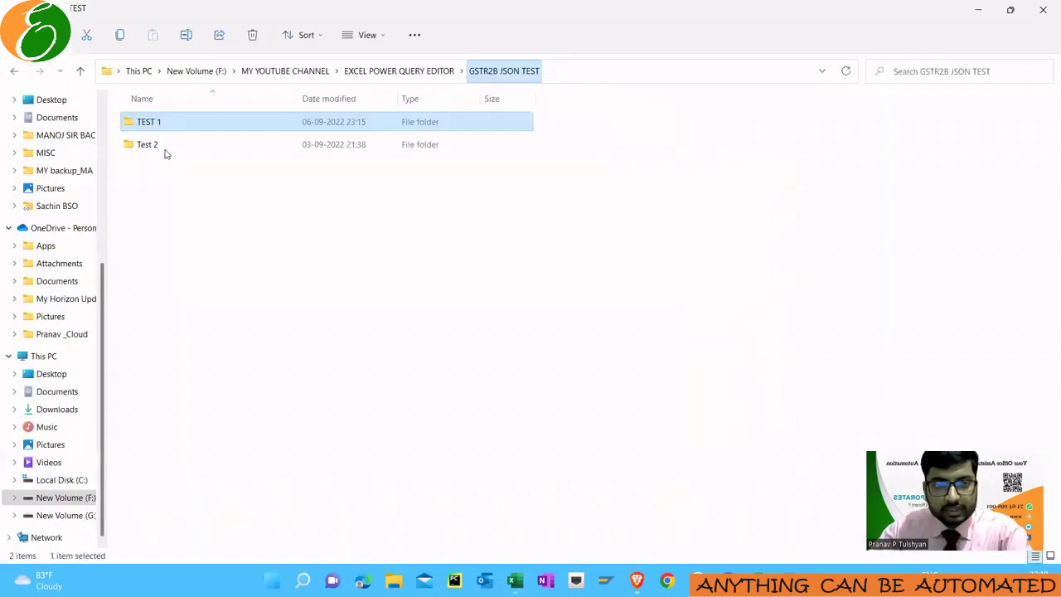
double_click(163, 146)
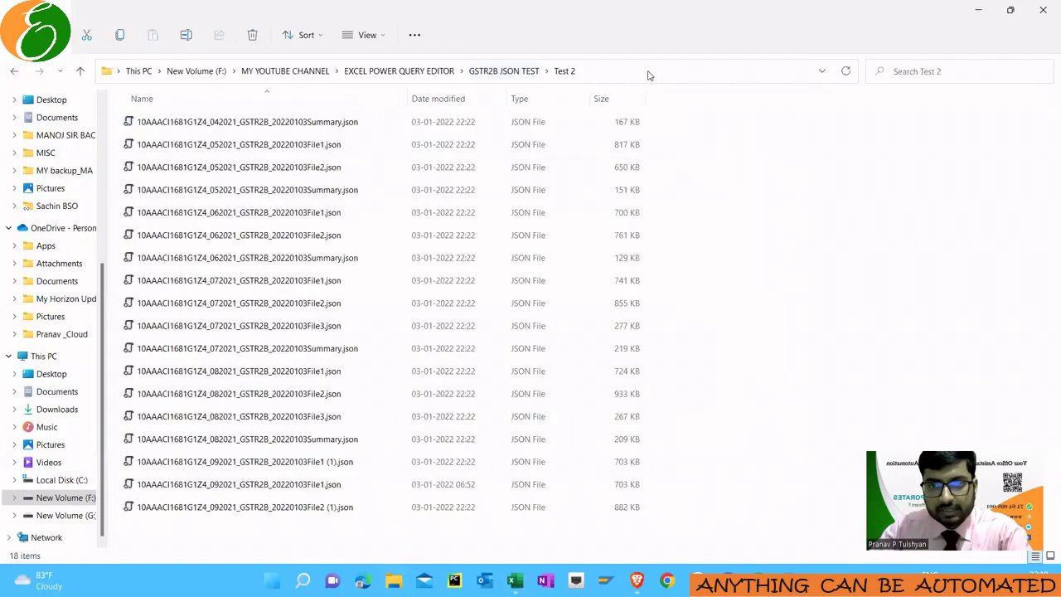
click(647, 74)
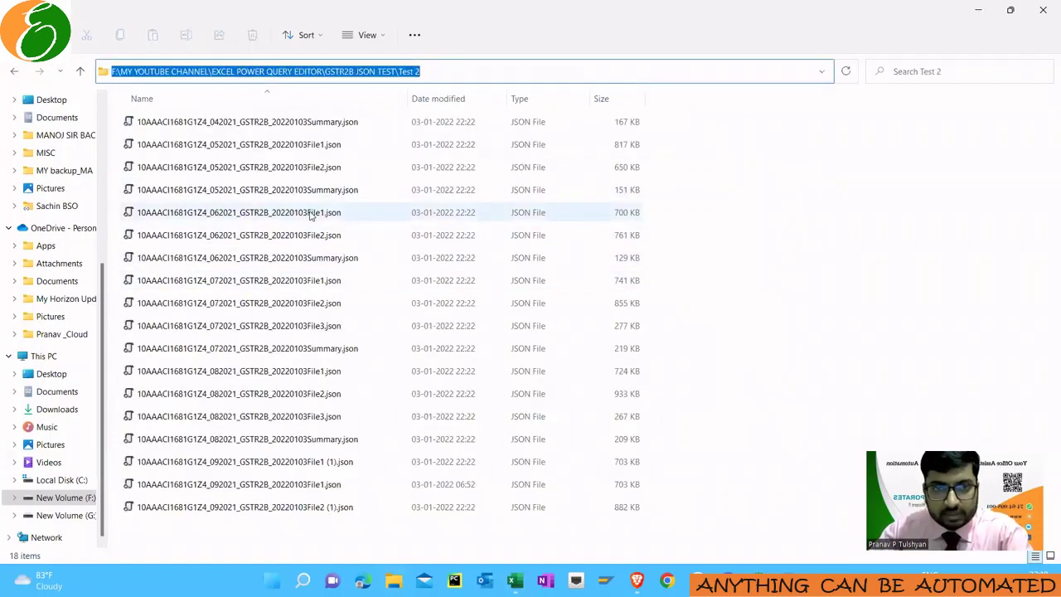
key(alt+Tab)
Step: Replace the main folder path in C8 with F:\MY YOUTUBE CHANNEL\EXCEL POWER QUERY EDITOR\GSTR2B JSON TEST\Test 2
click(242, 216)
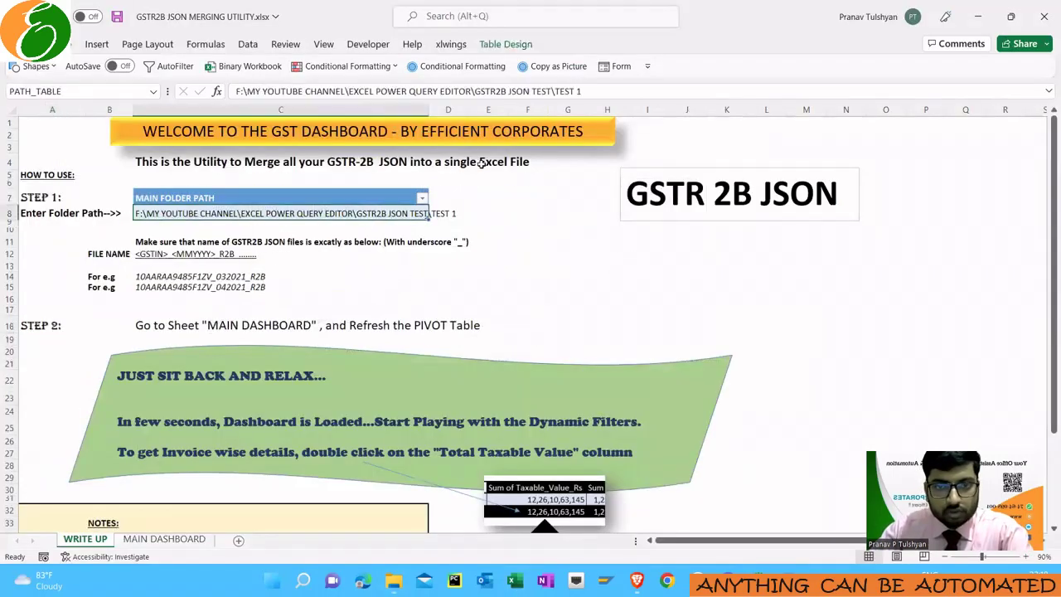
triple_click(572, 92)
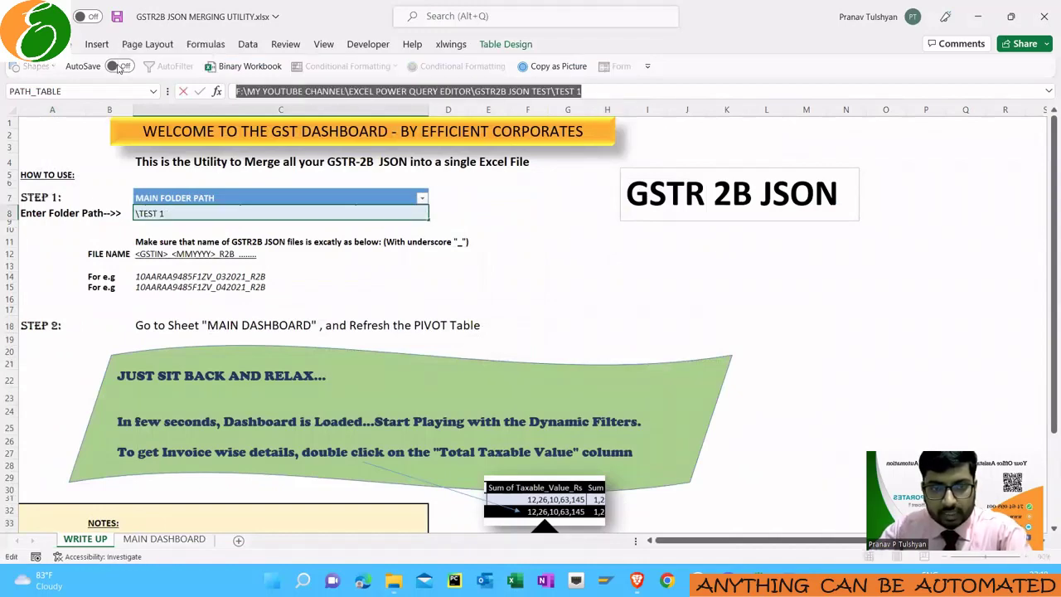
key(ctrl+v)
key(Return)
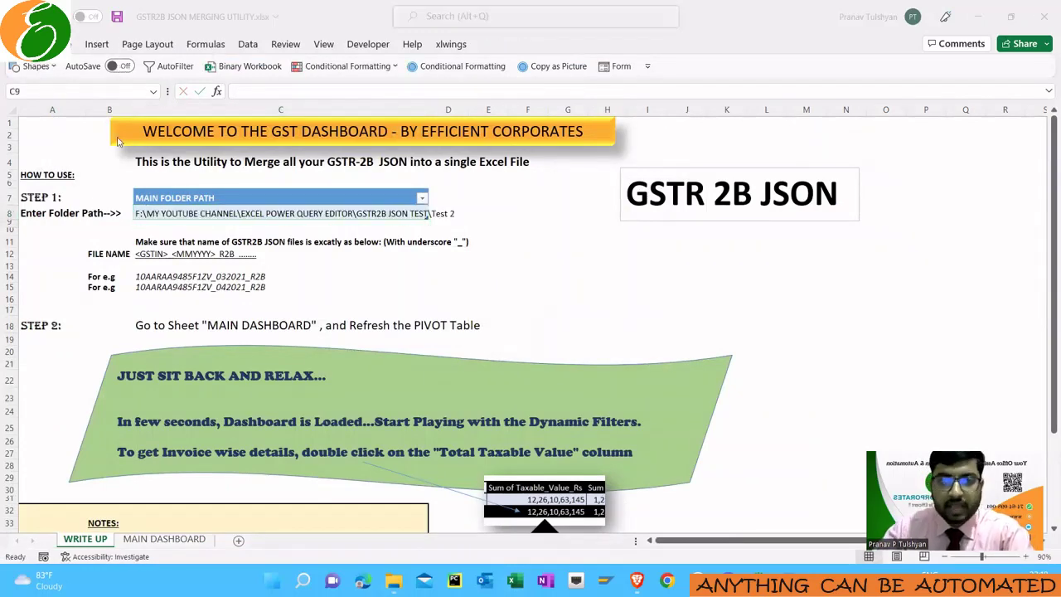
key(alt+Tab)
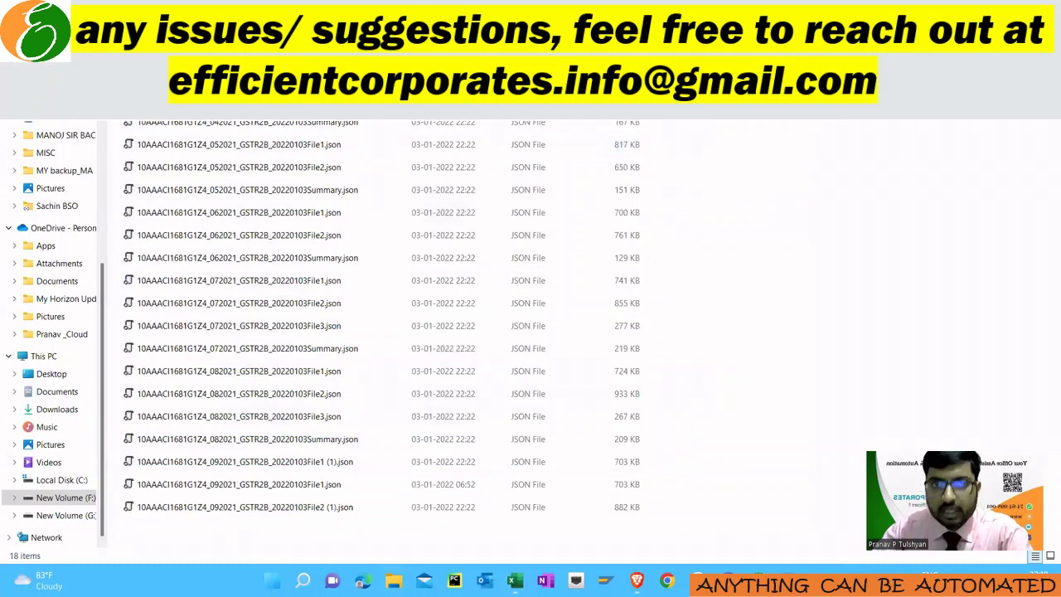
key(alt+Tab)
Step: Refresh the MAIN DASHBOARD pivot to load the Test 2 data, totalling 37,85,23,41,129
click(164, 539)
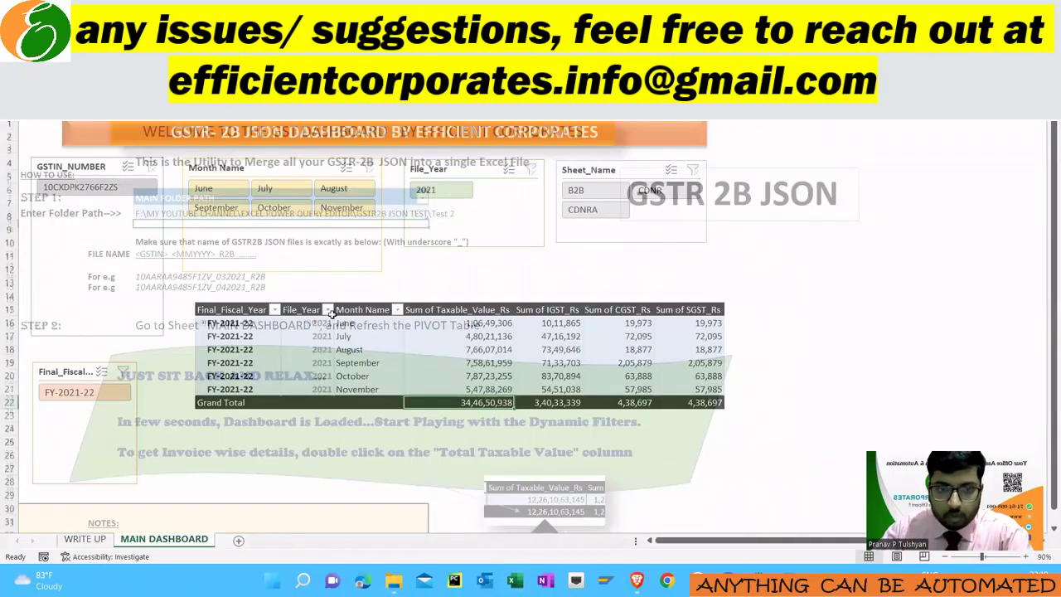
right_click(345, 336)
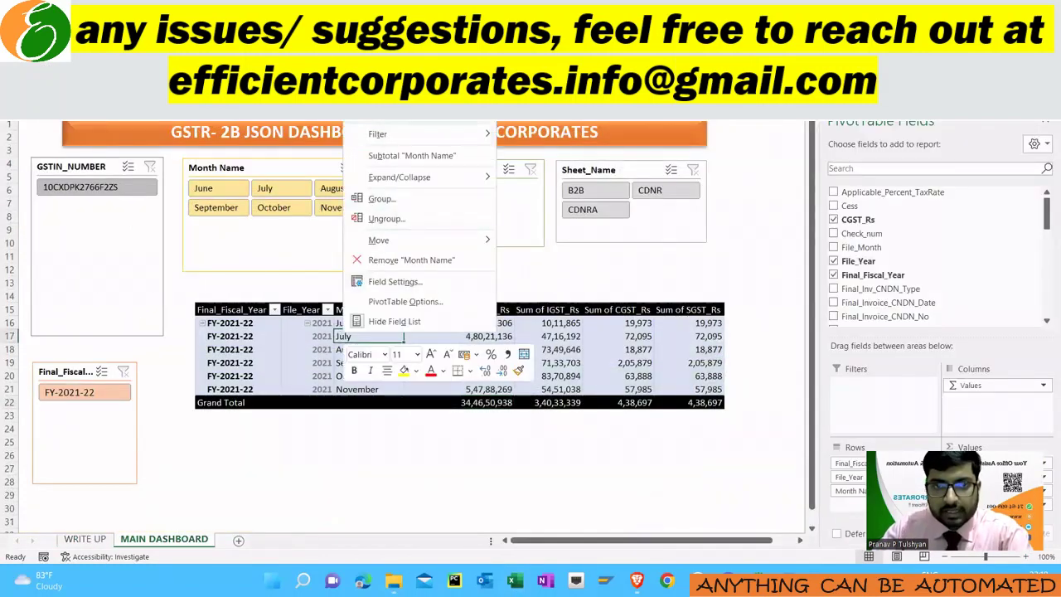
click(390, 90)
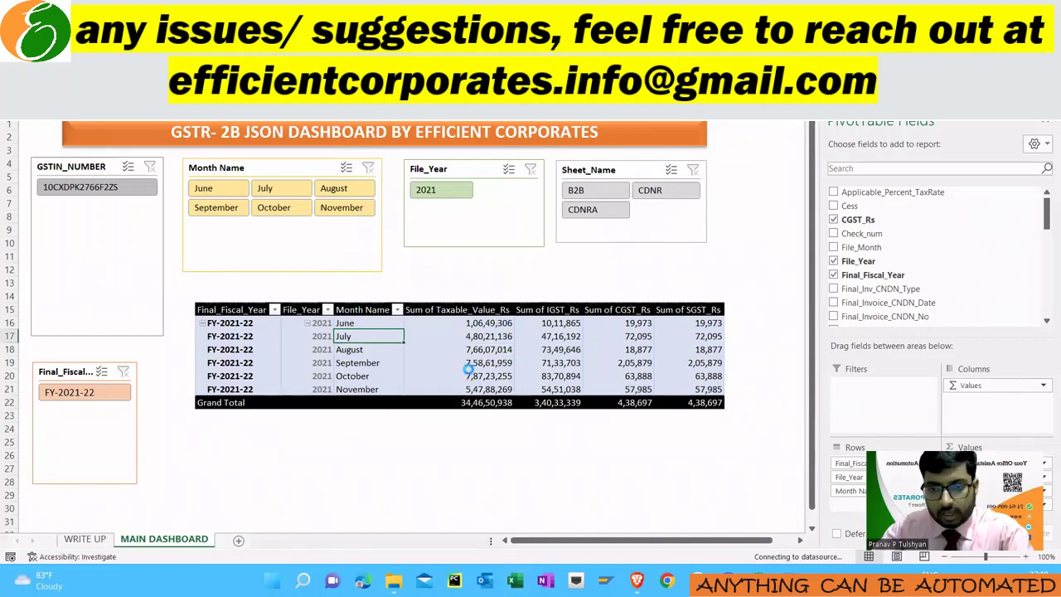
key(alt+Tab)
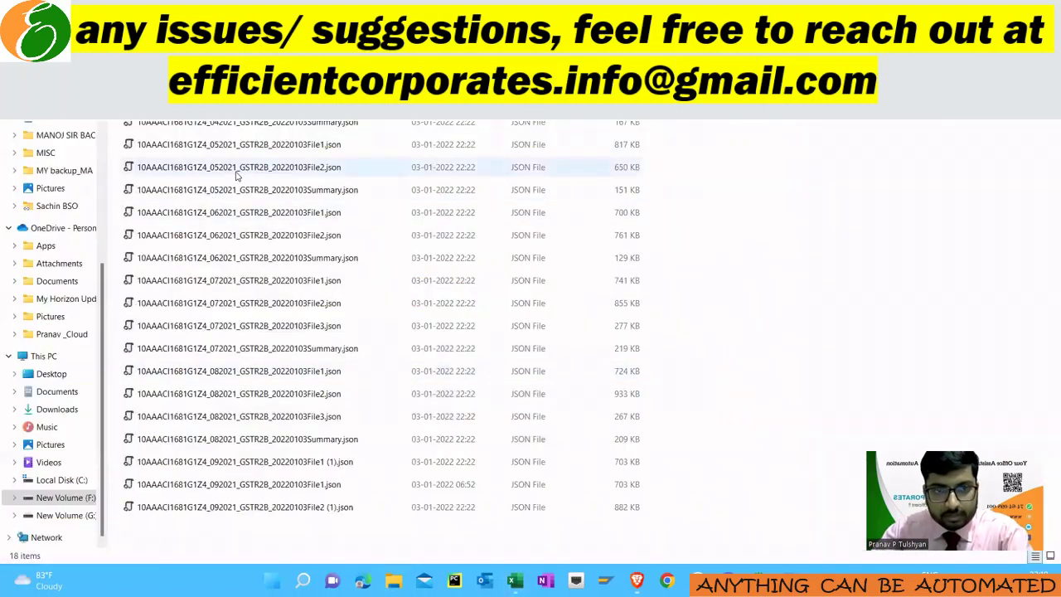
key(alt+Tab)
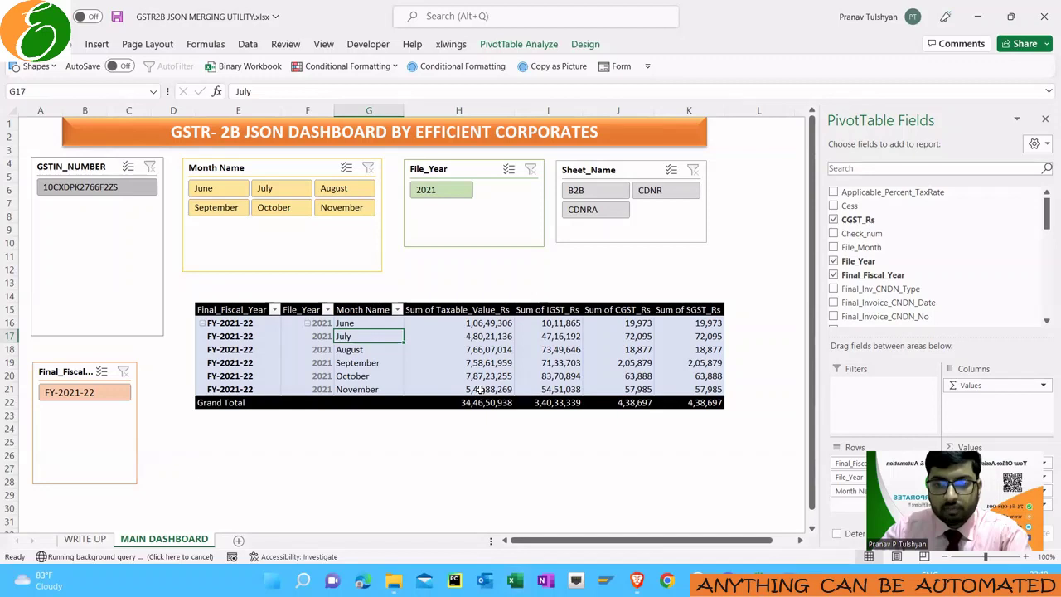
Step: Check the SGST and CGST grand totals, the Grand Total row and the May–June taxable values
click(696, 402)
click(613, 403)
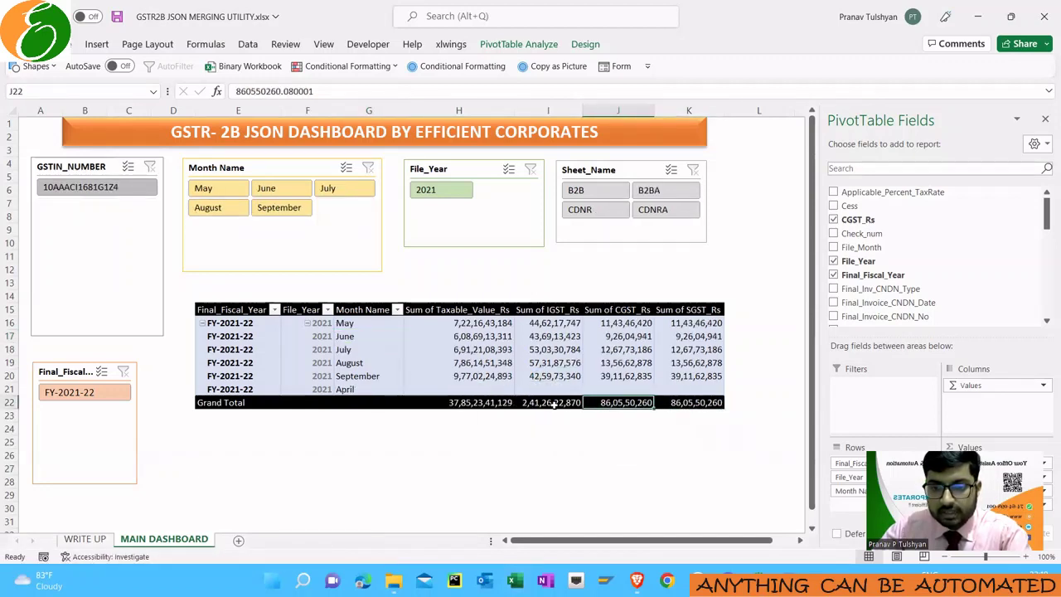
drag(554, 403, 487, 403)
drag(470, 326, 470, 333)
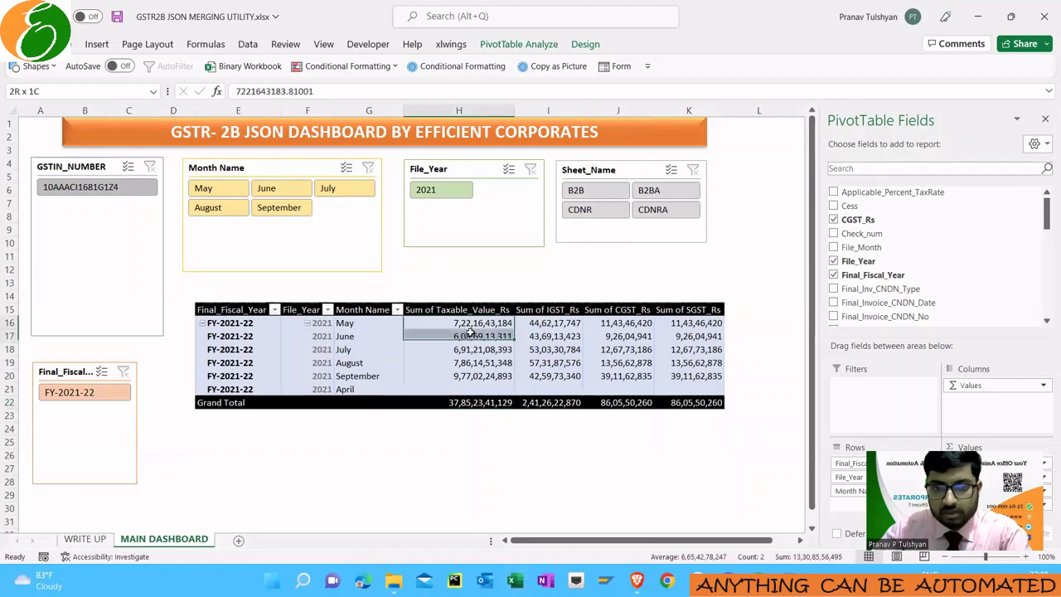
click(84, 540)
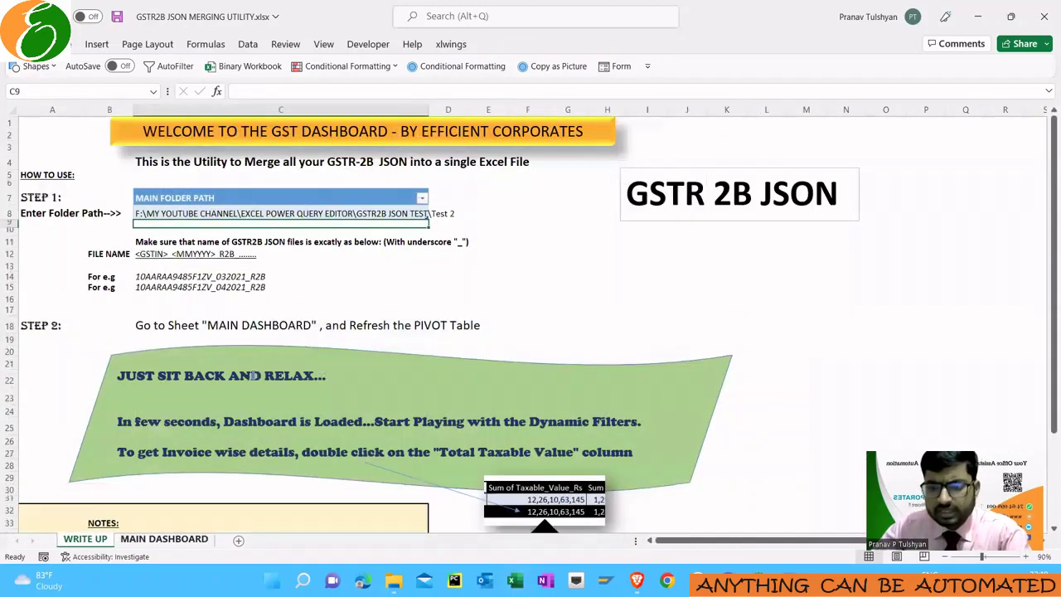
click(131, 539)
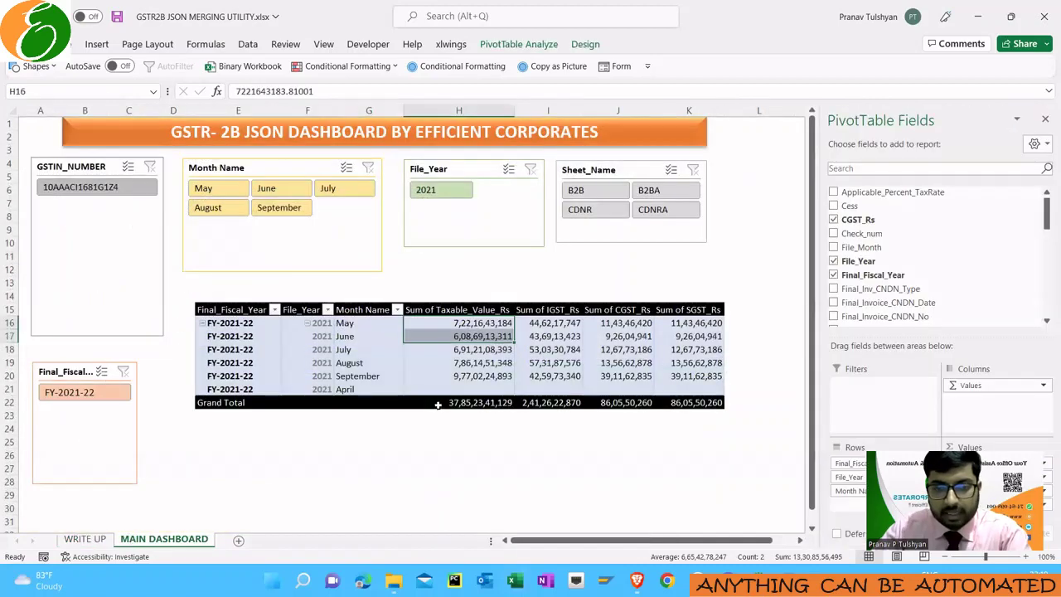
Step: Drill into the taxable-value grand total, verify the detail ends at row 34149, then delete Sheet2
double_click(442, 402)
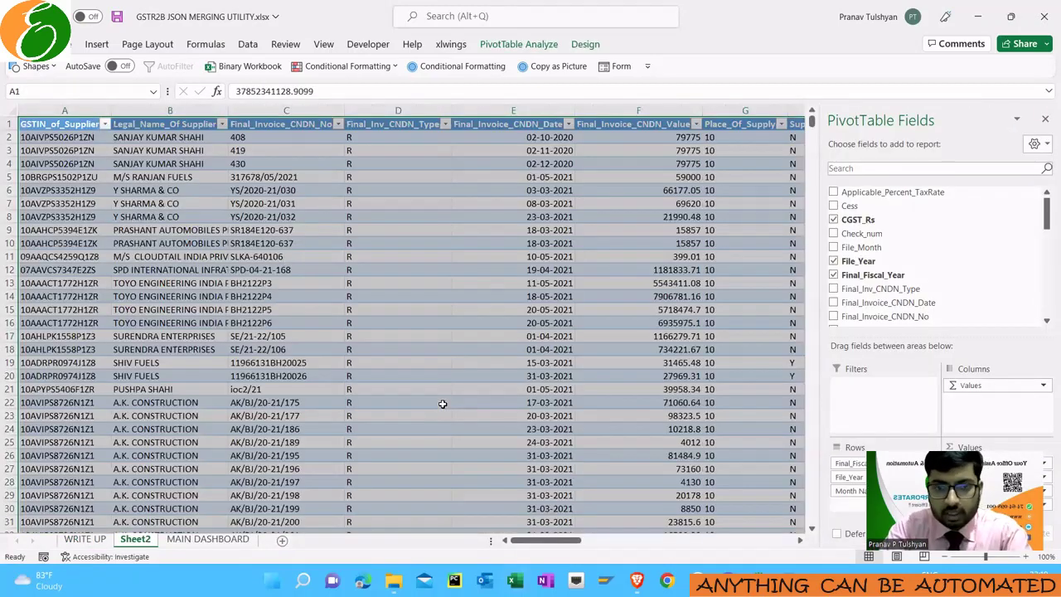
key(ctrl+Down)
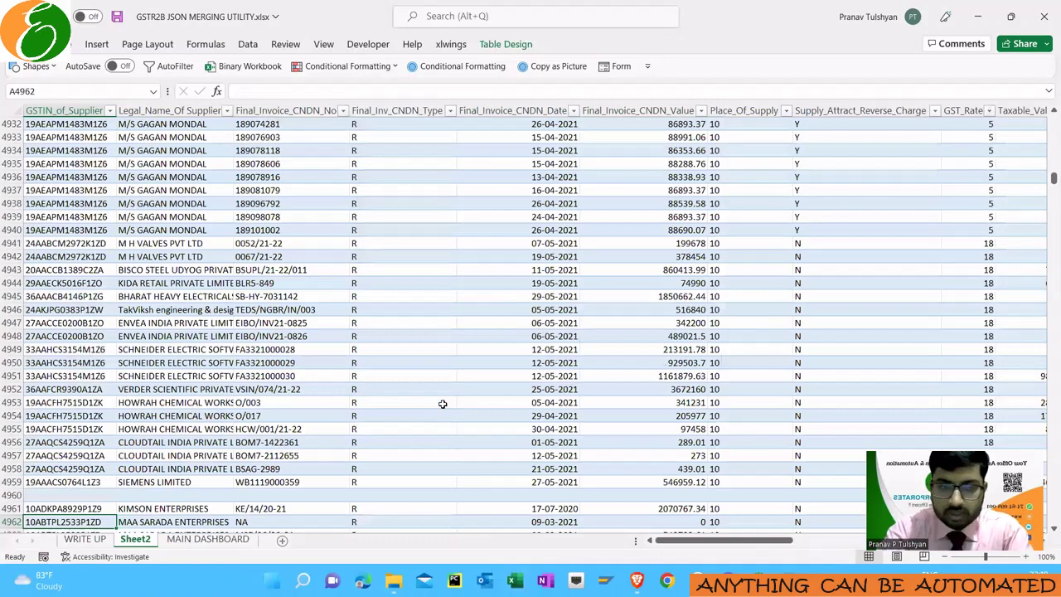
key(ctrl+End)
key(Down)
key(Down)
key(Down)
key(Down)
key(Down)
key(Down)
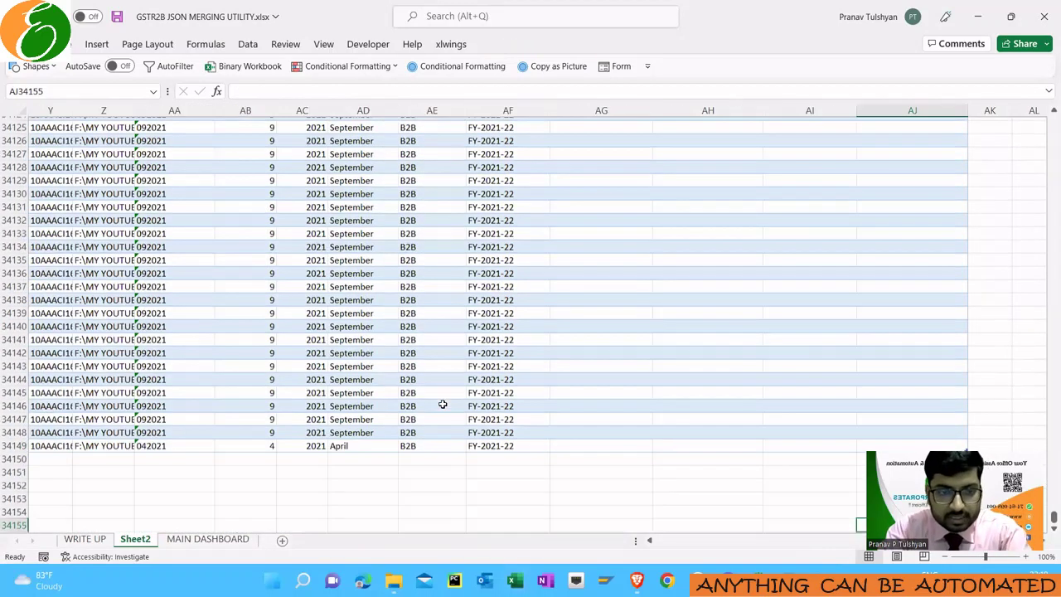
key(Up)
key(Up)
key(Up)
key(Up)
key(Up)
key(Up)
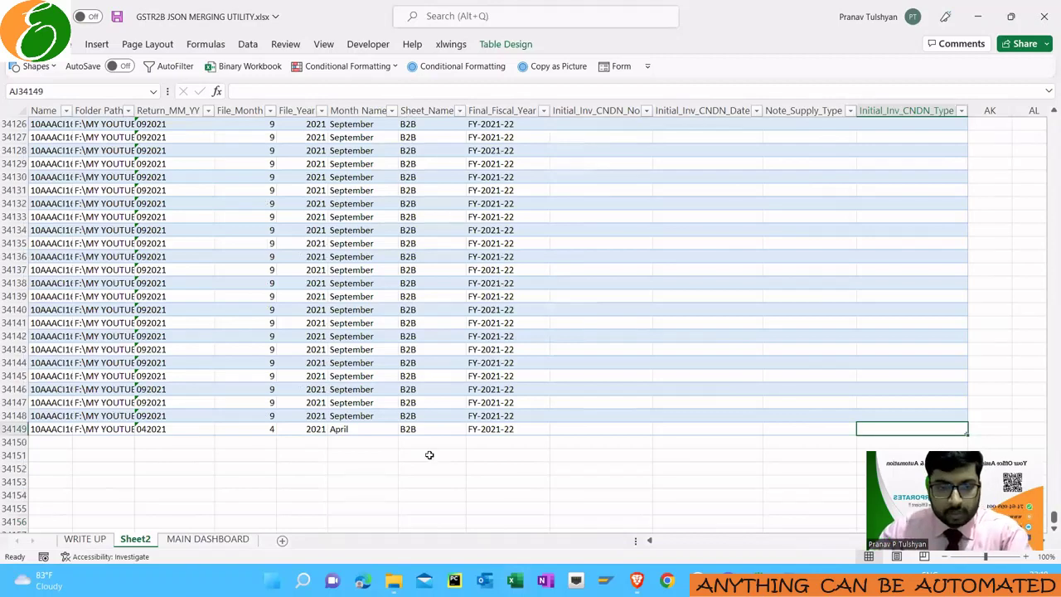
right_click(141, 540)
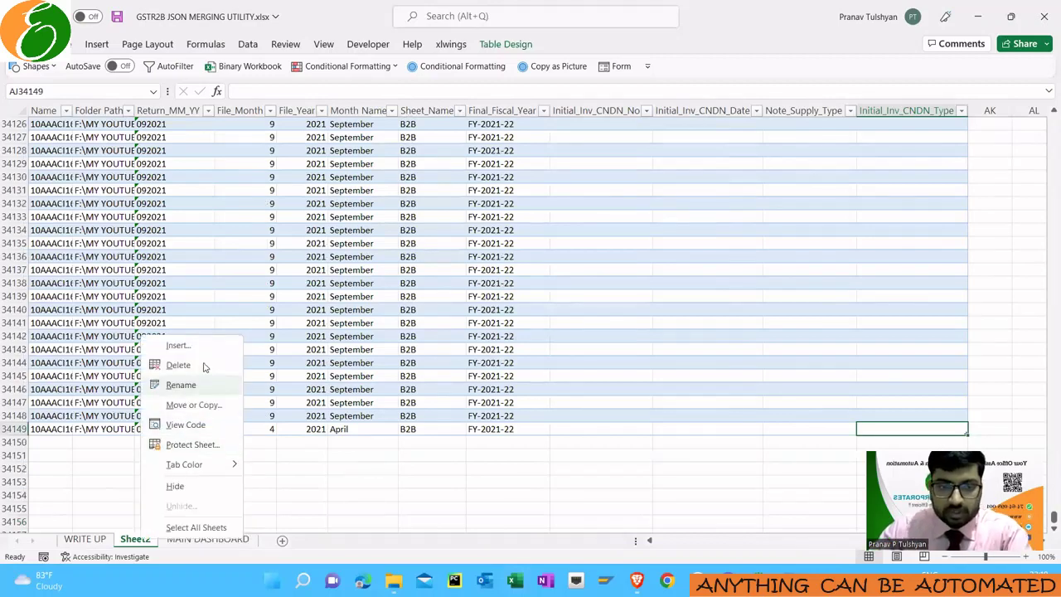
click(204, 367)
Step: Confirm the Sheet2 deletion and select the WRITE UP notes block A33:C40
key(Return)
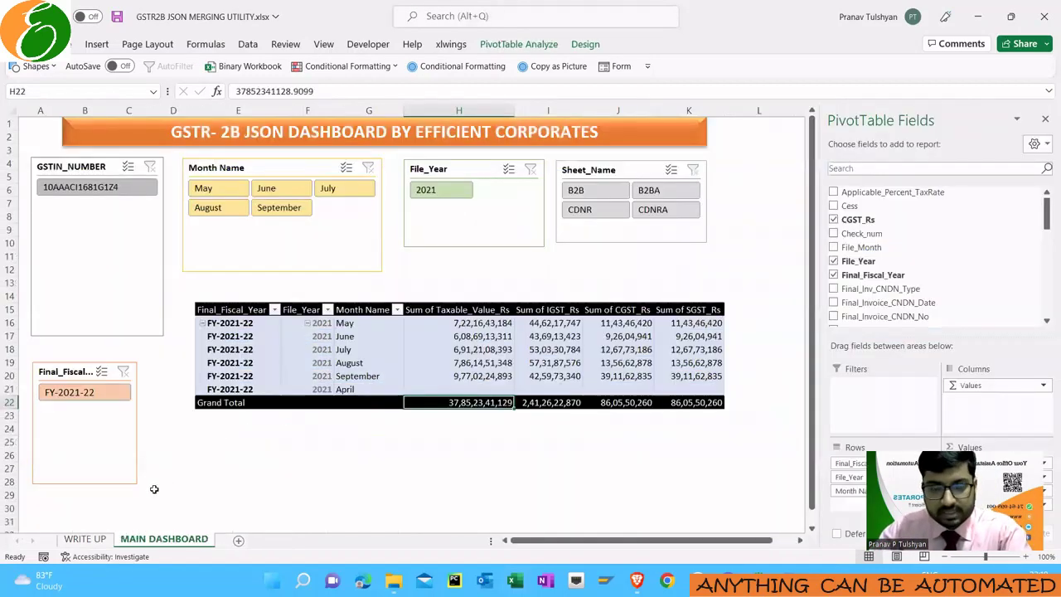
click(84, 538)
scroll(182, 332, down, 2)
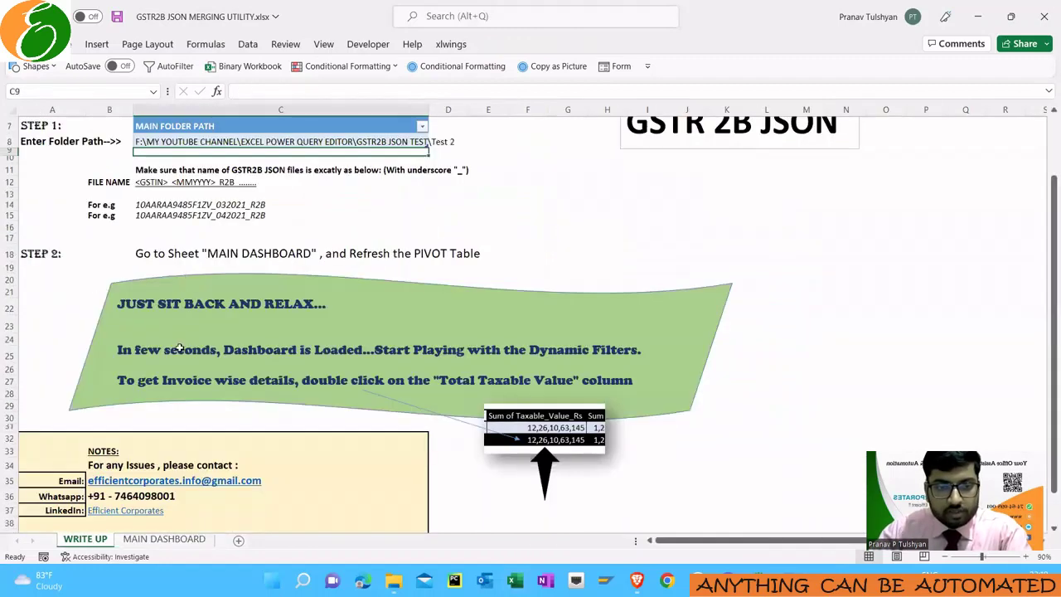
scroll(179, 349, down, 3)
drag(47, 344, 249, 451)
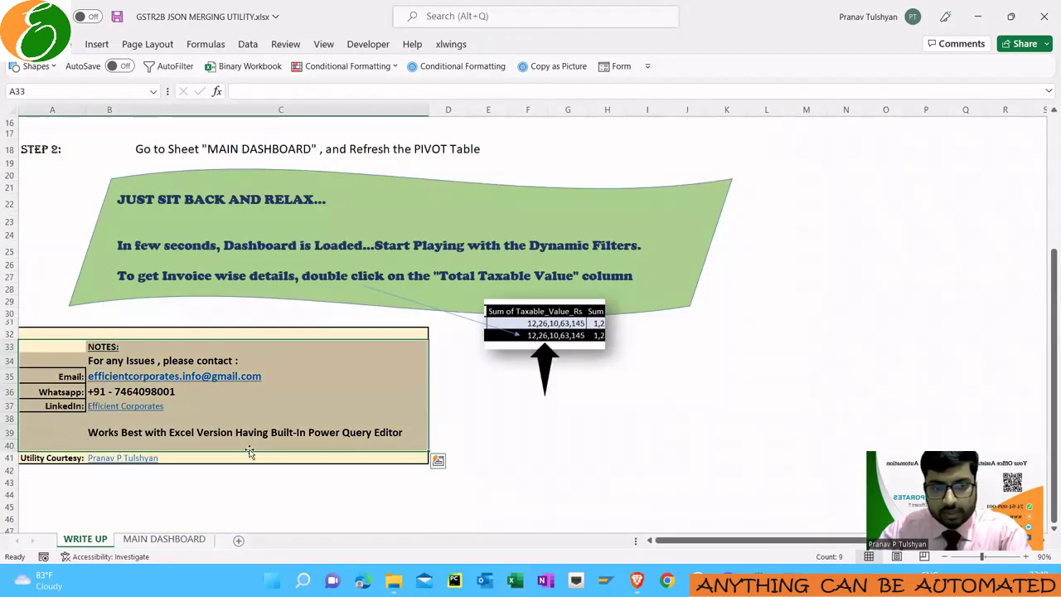